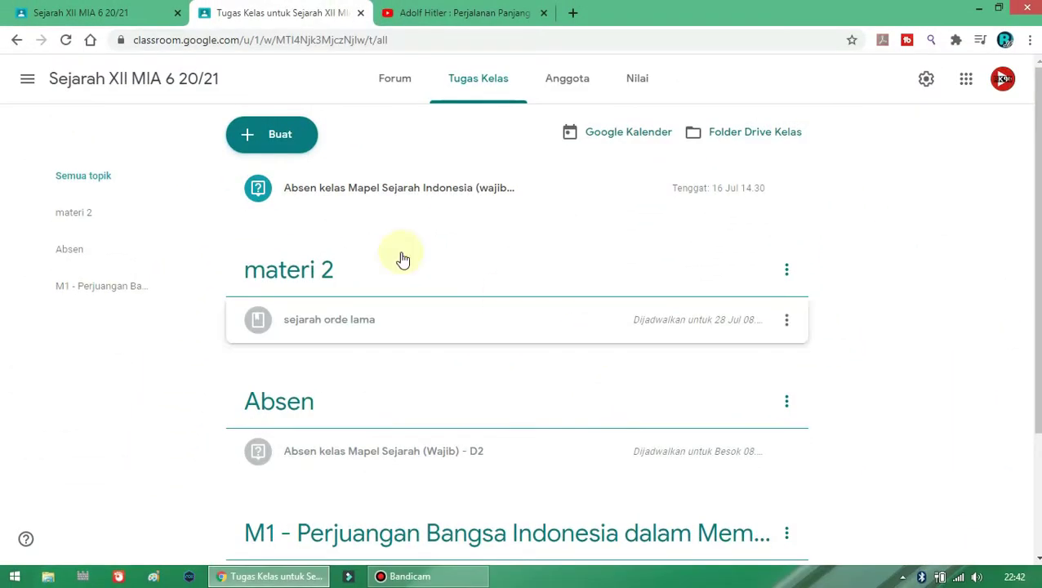
Create a new question for the class with the question text "menurut pendapat"
left_click(292, 135)
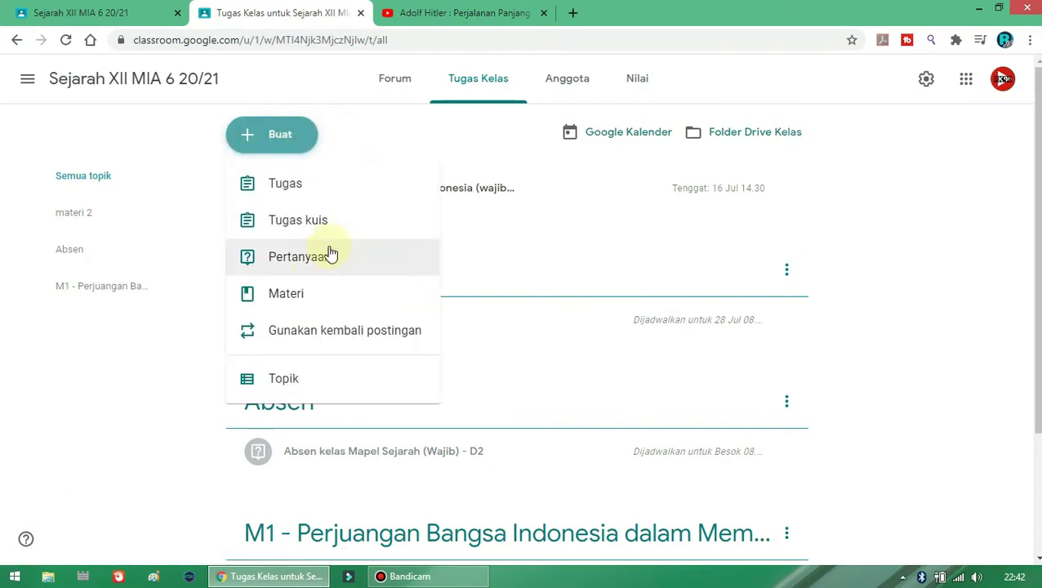
left_click(315, 268)
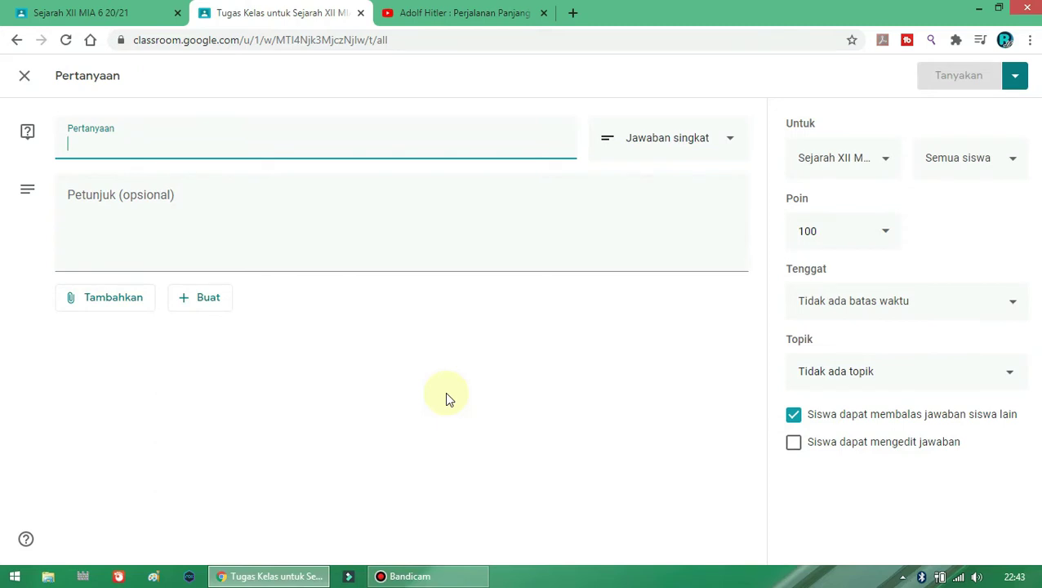
left_click(336, 143)
left_click(336, 141)
type("me")
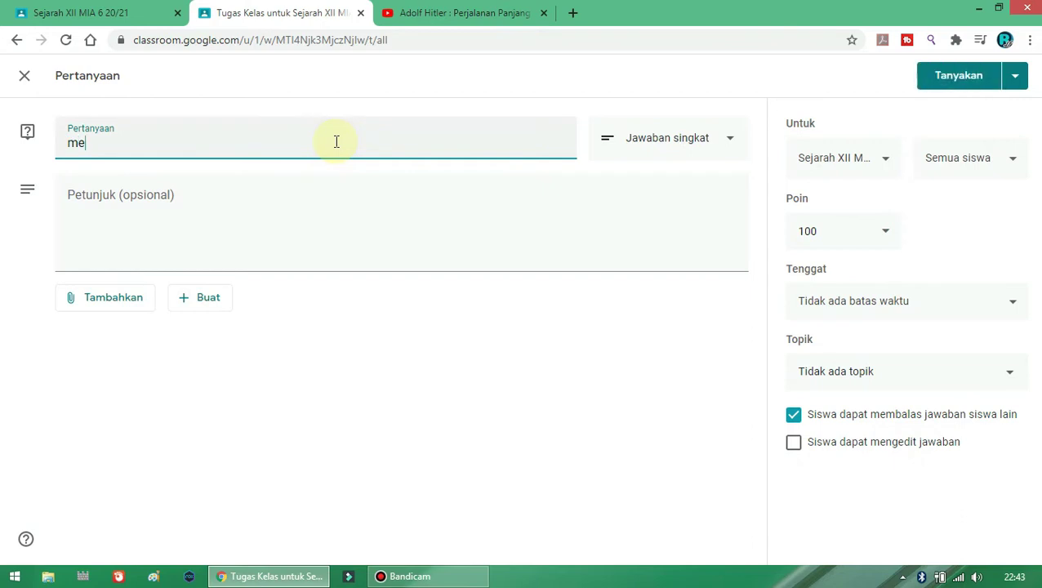
type("nurut pendapat")
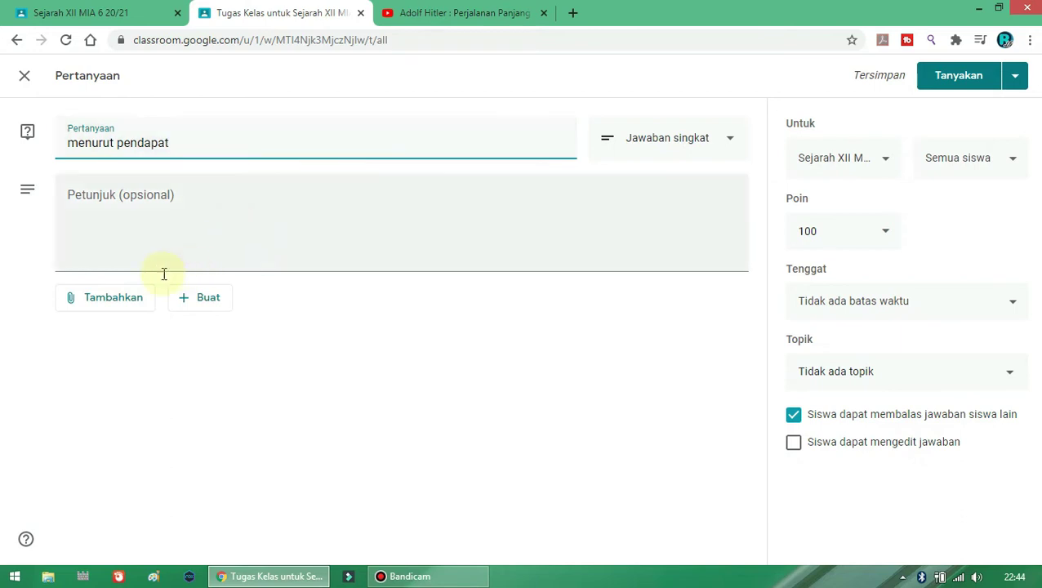
Create a new Google Docs document as an attachment to the question
left_click(108, 302)
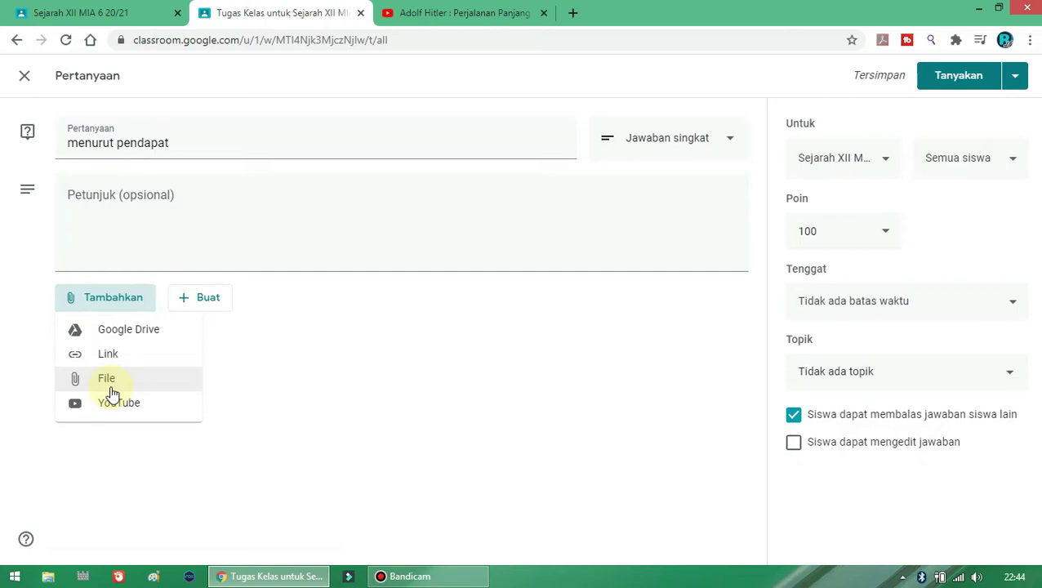
left_click(321, 315)
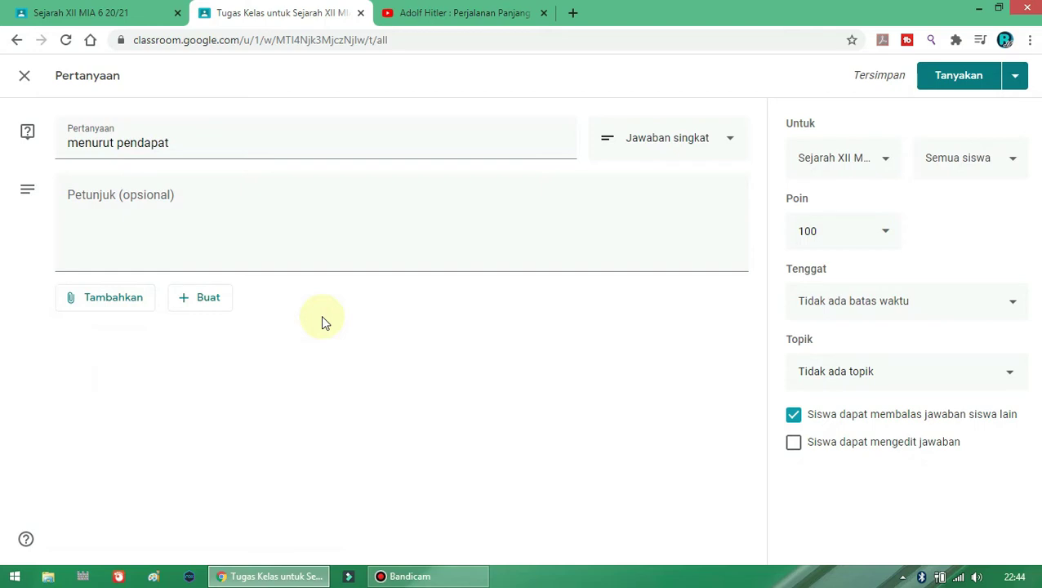
left_click(213, 299)
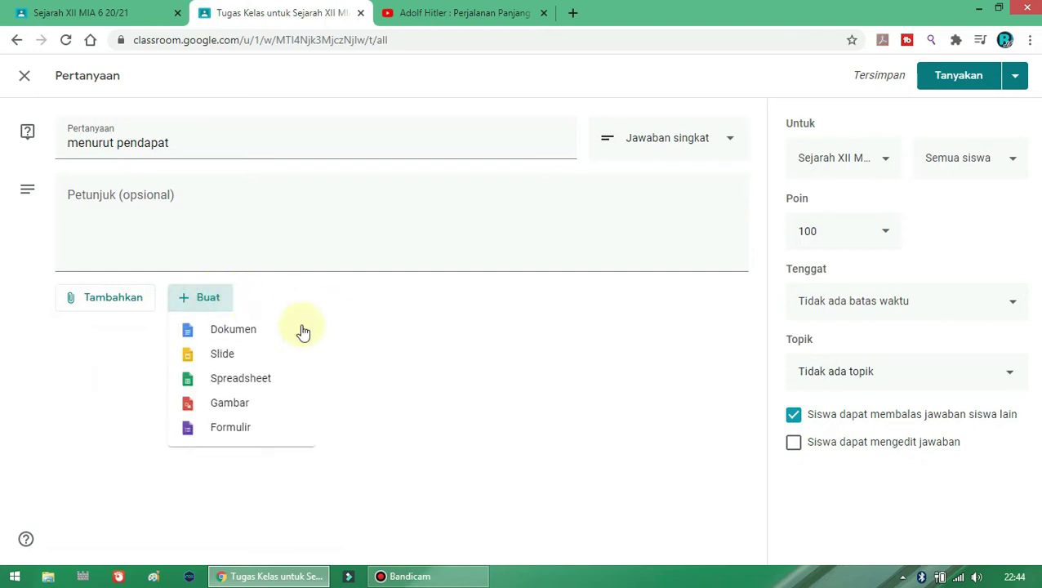
left_click(239, 337)
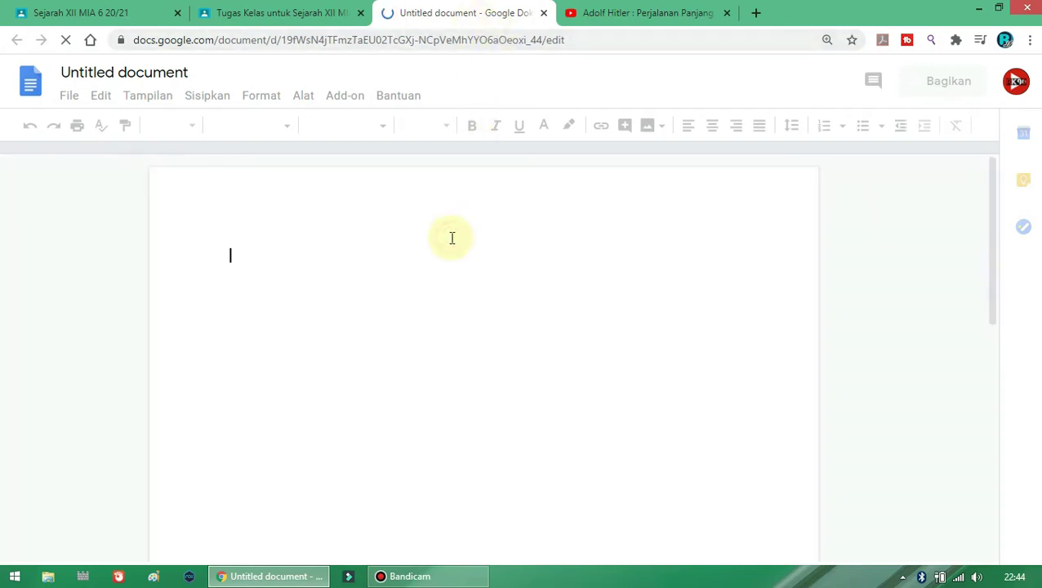
Enter the trial text "ggggggguuuuk" in the new document and dismiss the document status tip
type("ggggggguuu")
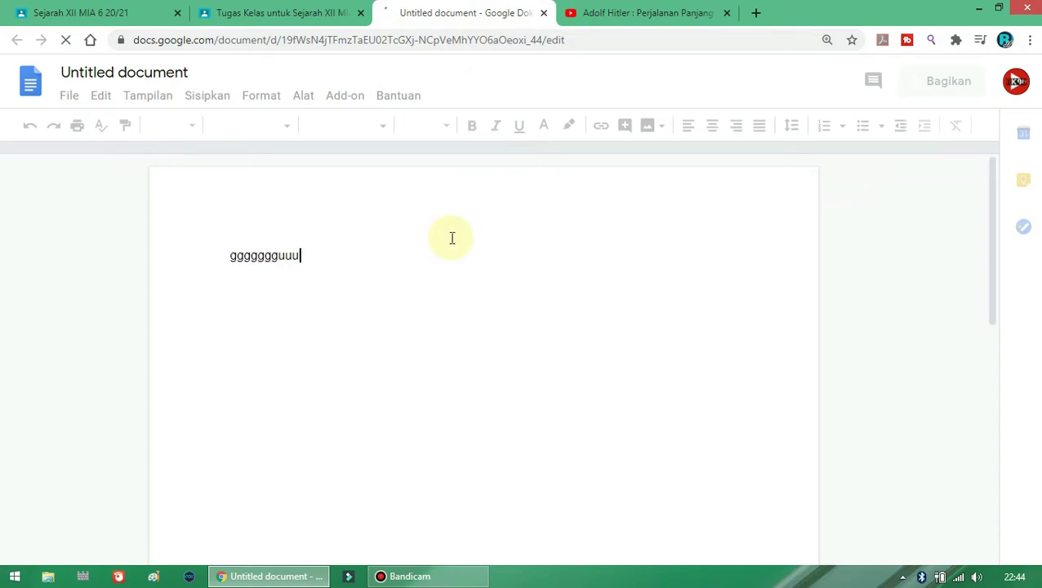
type("uk")
left_click(666, 126)
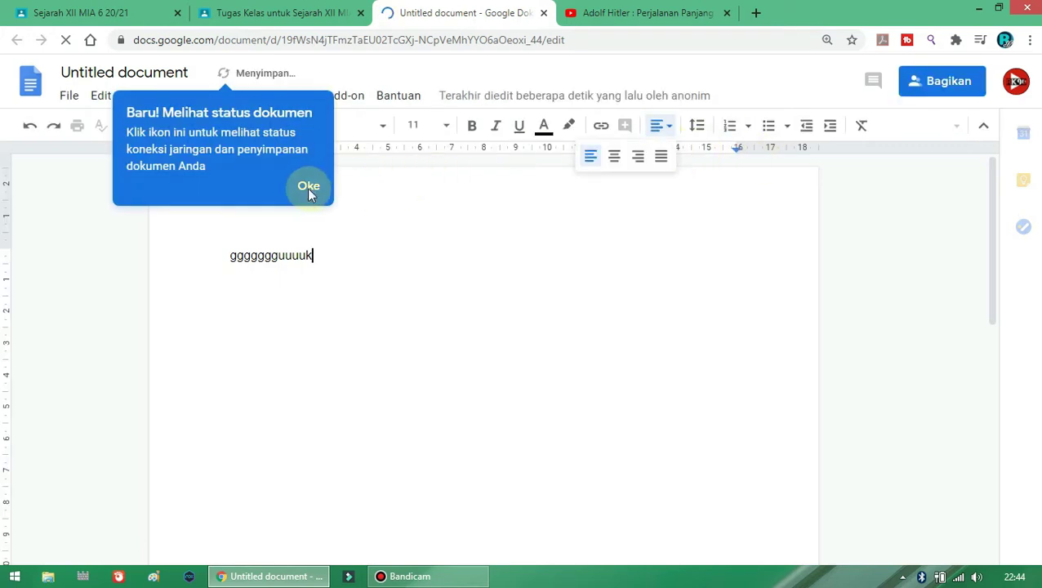
left_click(331, 193)
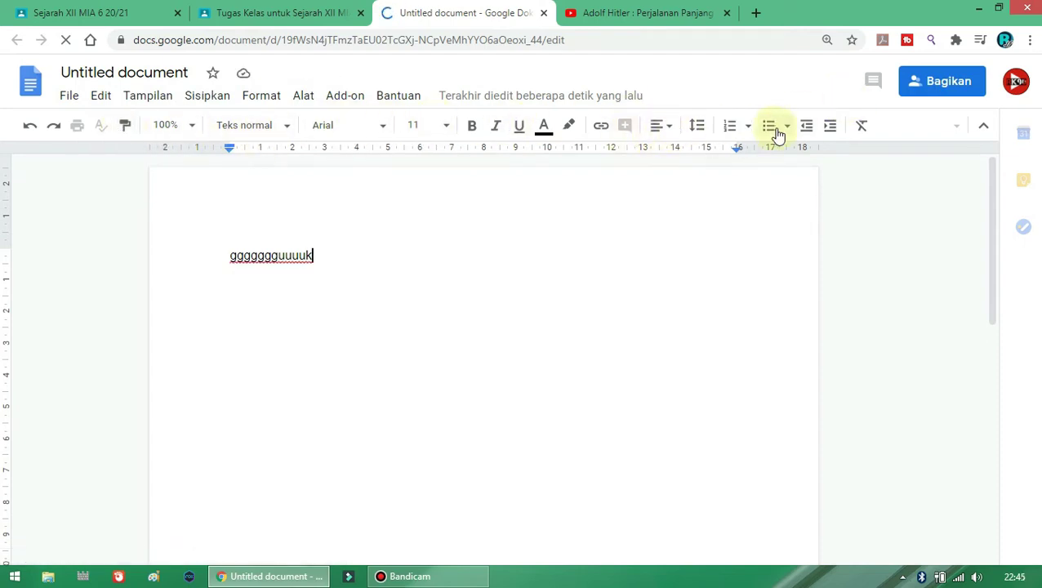
Insert an equation after the trial text in the document
left_click(983, 127)
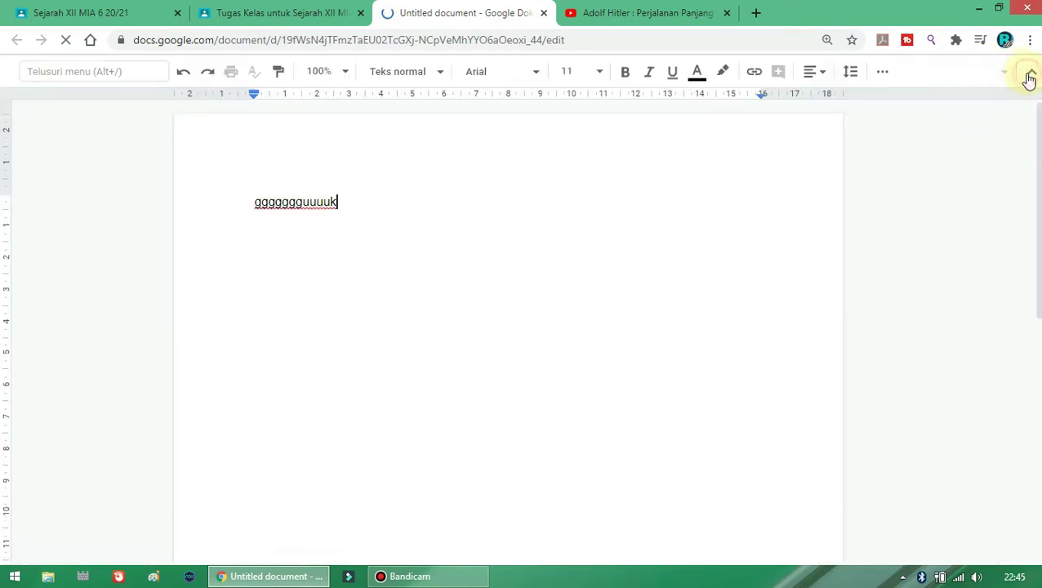
left_click(1029, 77)
left_click(959, 128)
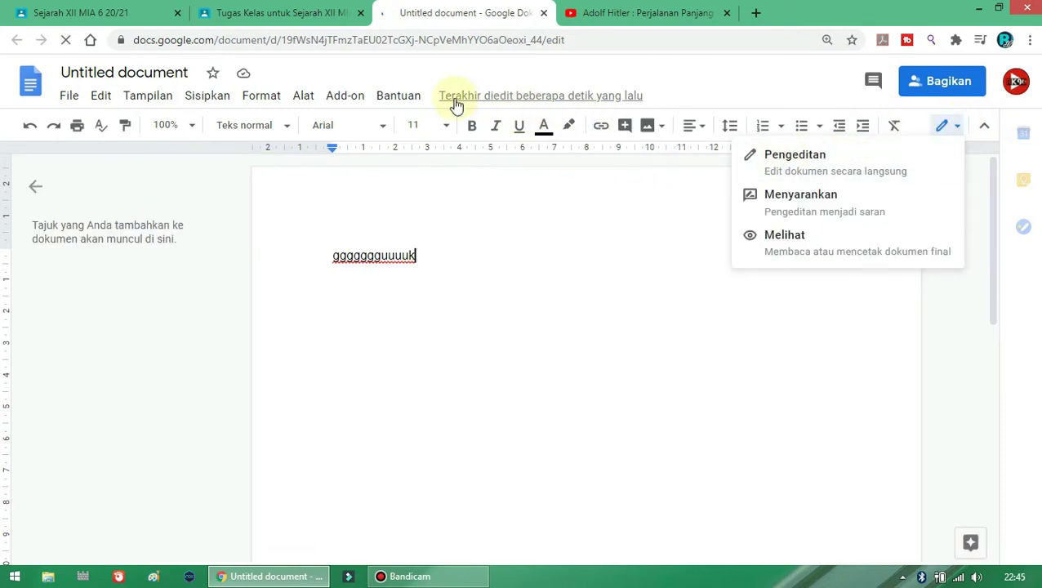
left_click(304, 97)
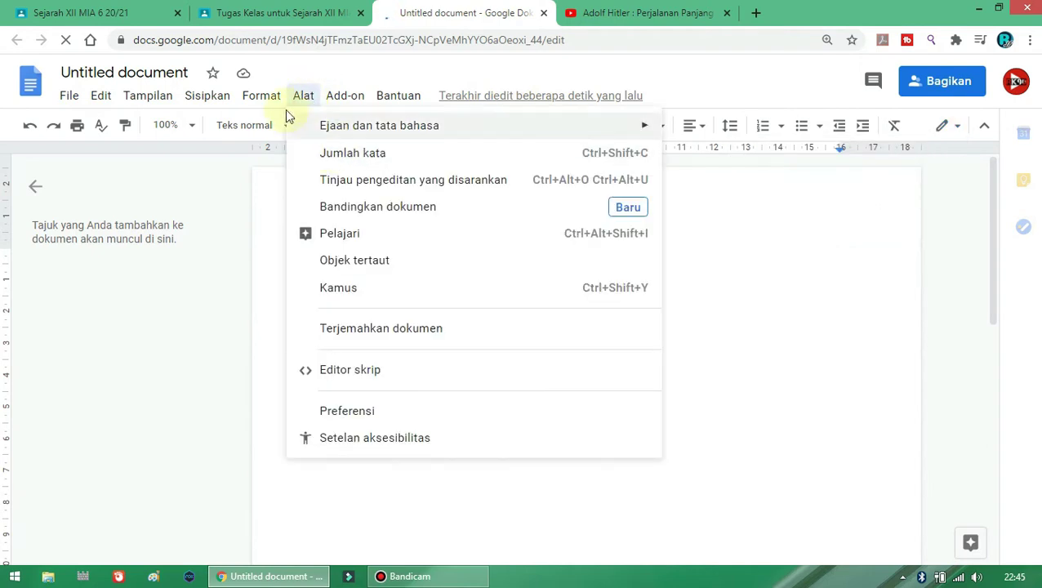
mouse_move(261, 102)
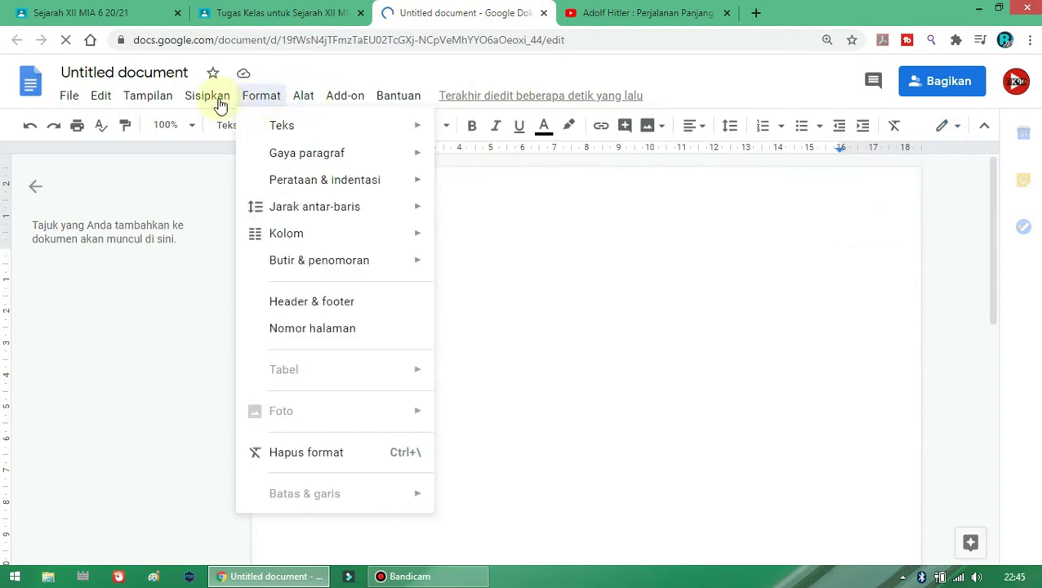
mouse_move(219, 105)
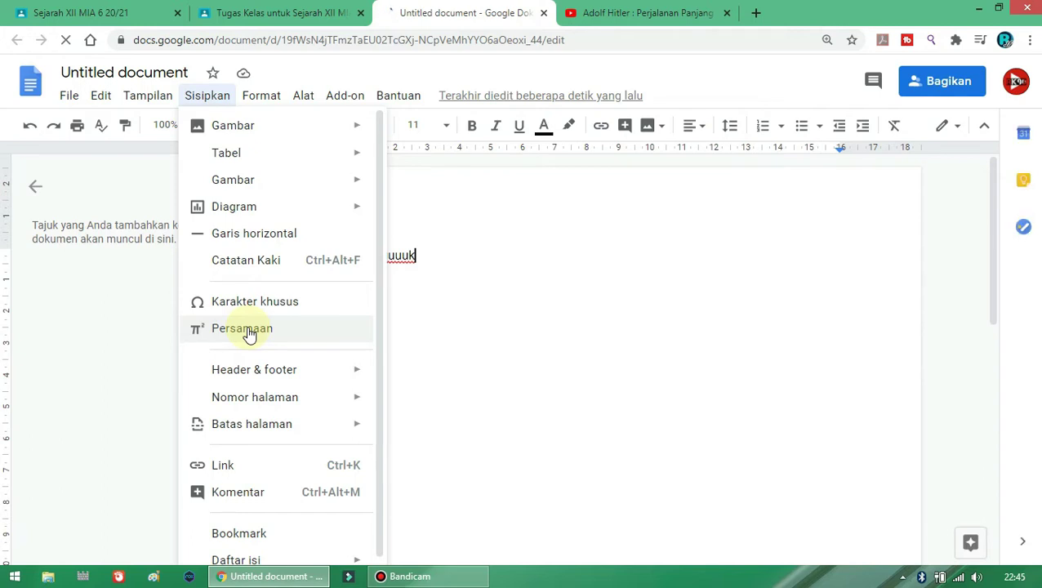
left_click(249, 330)
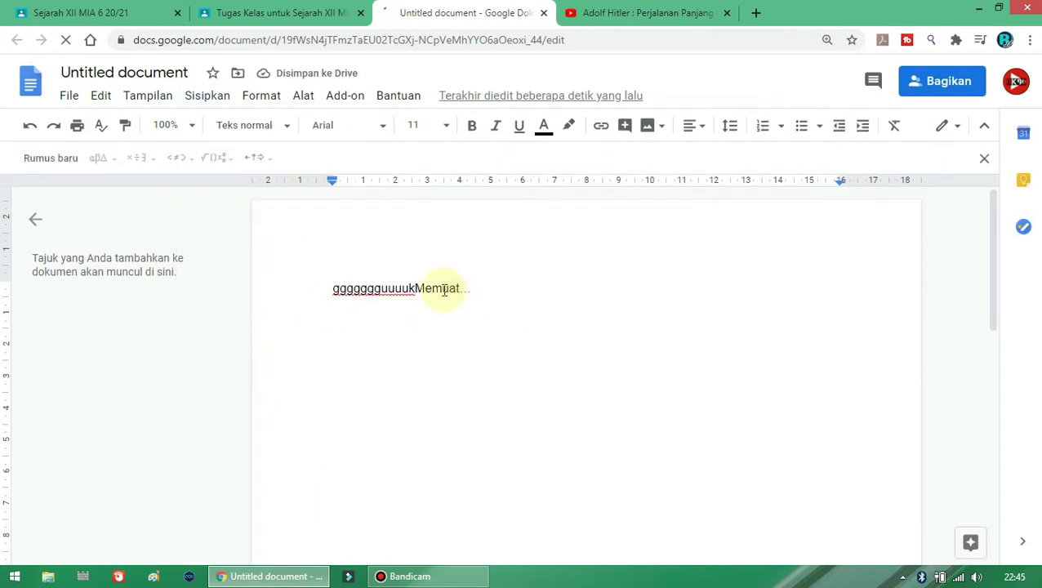
Delete the document's entire contents and close the document to return to the question
left_click(480, 287)
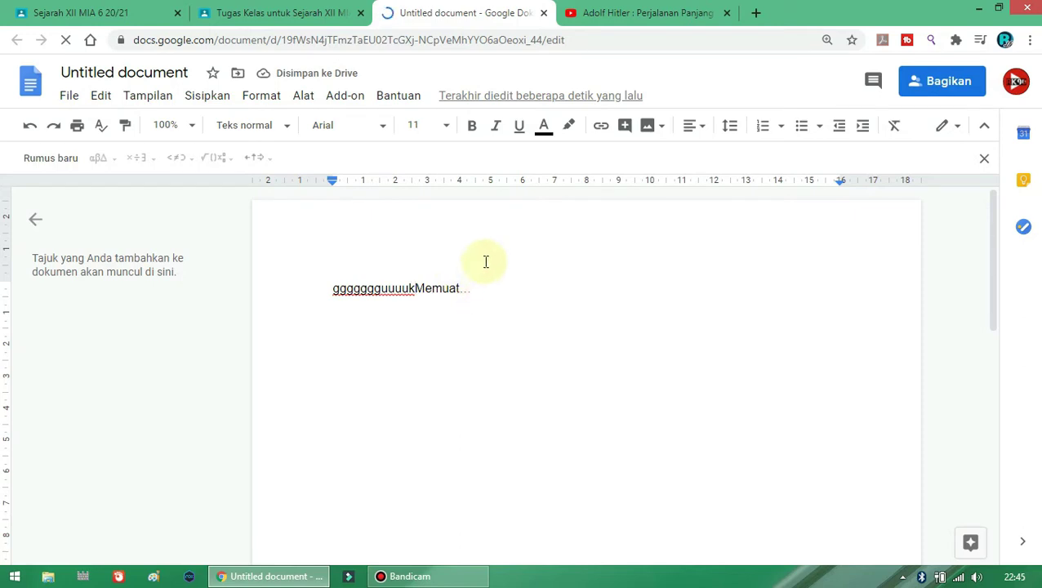
key("BackSpace")
key("BackSpace")
key("BackSpace")
key("BackSpace")
key("BackSpace")
key("BackSpace")
key("BackSpace")
key("BackSpace")
key("BackSpace")
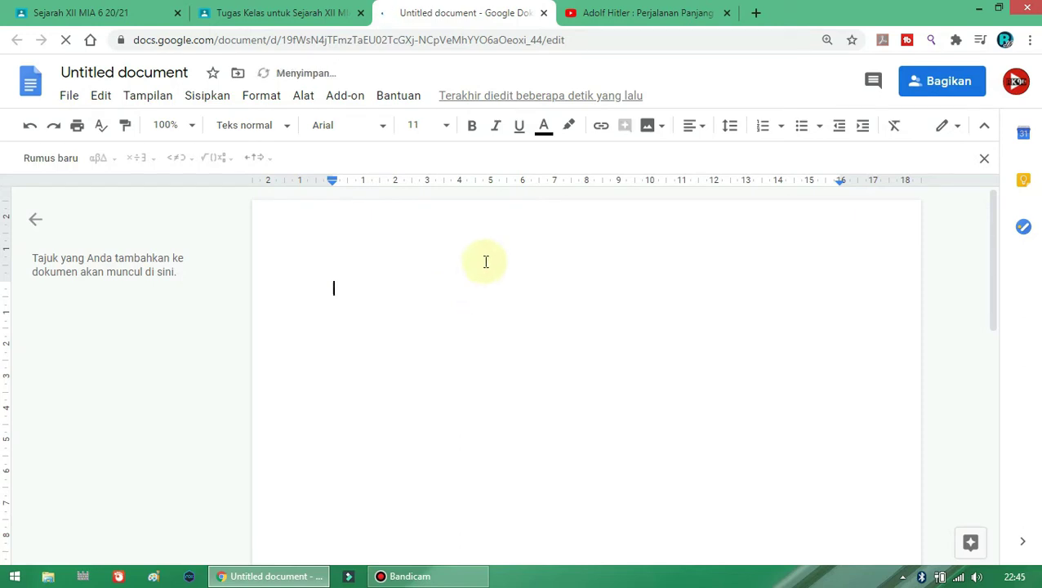
left_click(543, 13)
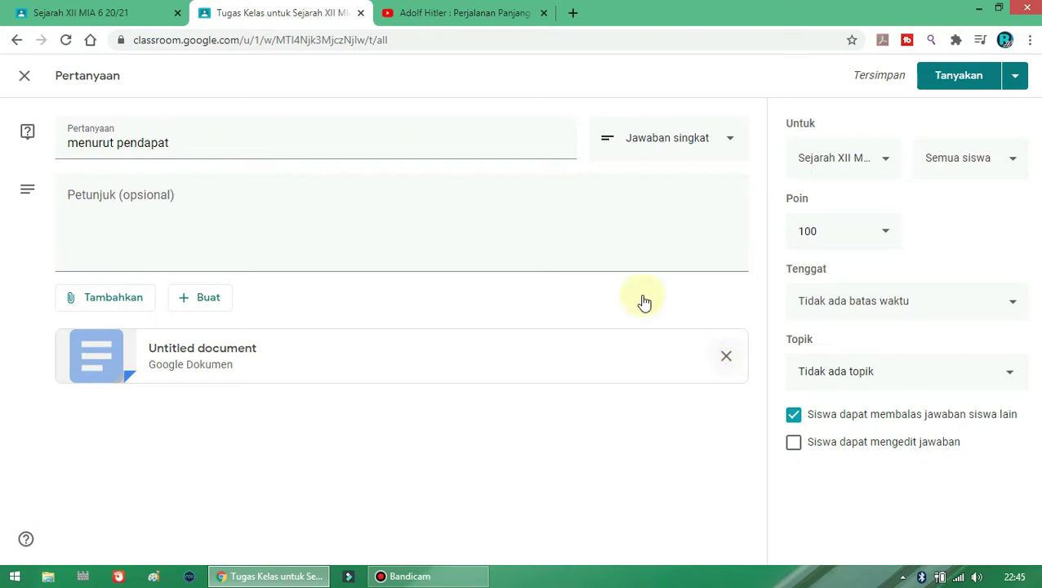
left_click(290, 237)
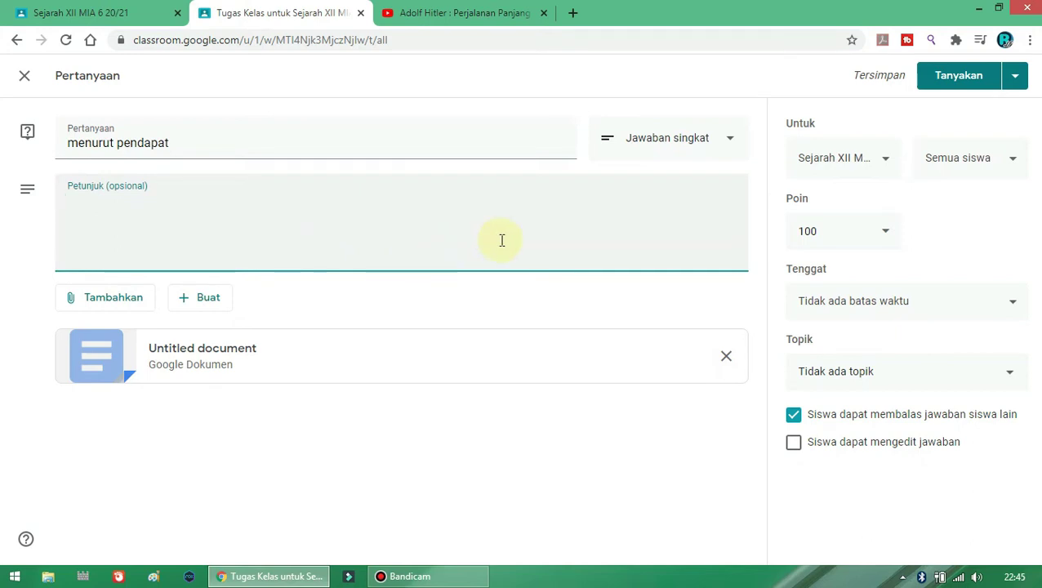
left_click(888, 238)
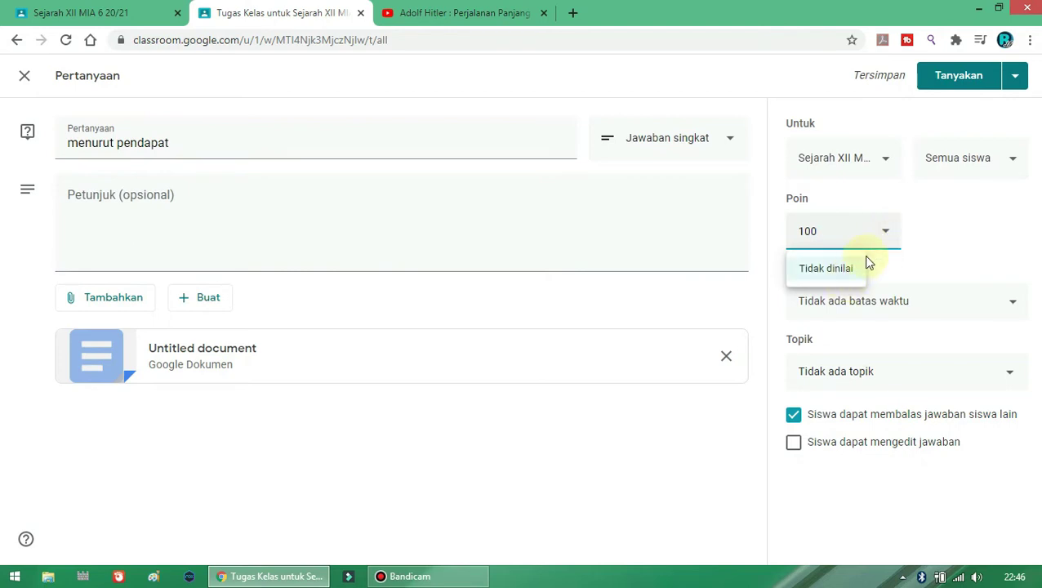
left_click(913, 220)
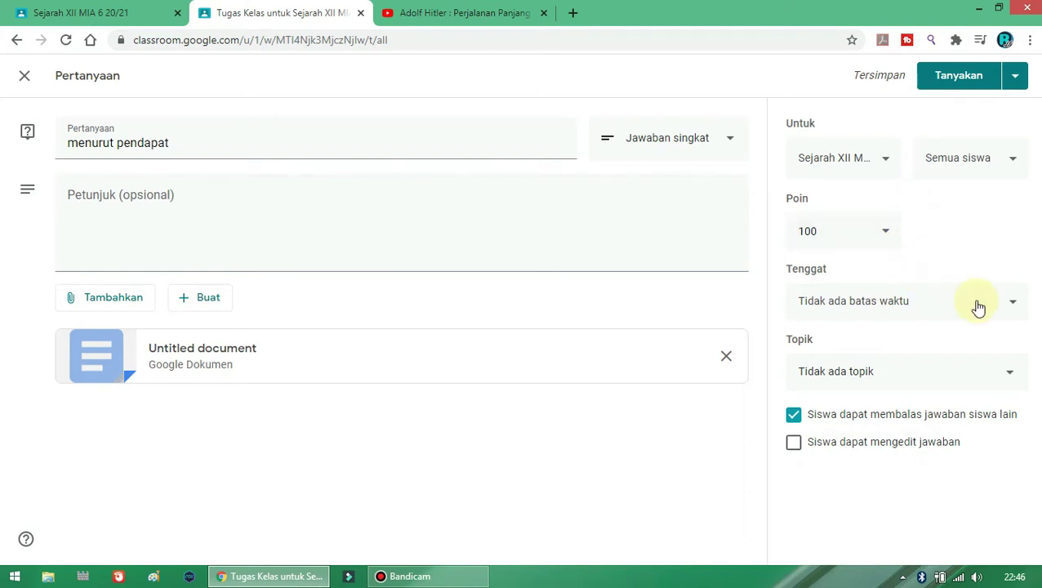
Set the question's due date to 28 Jul 2020 at 09.40
left_click(1007, 303)
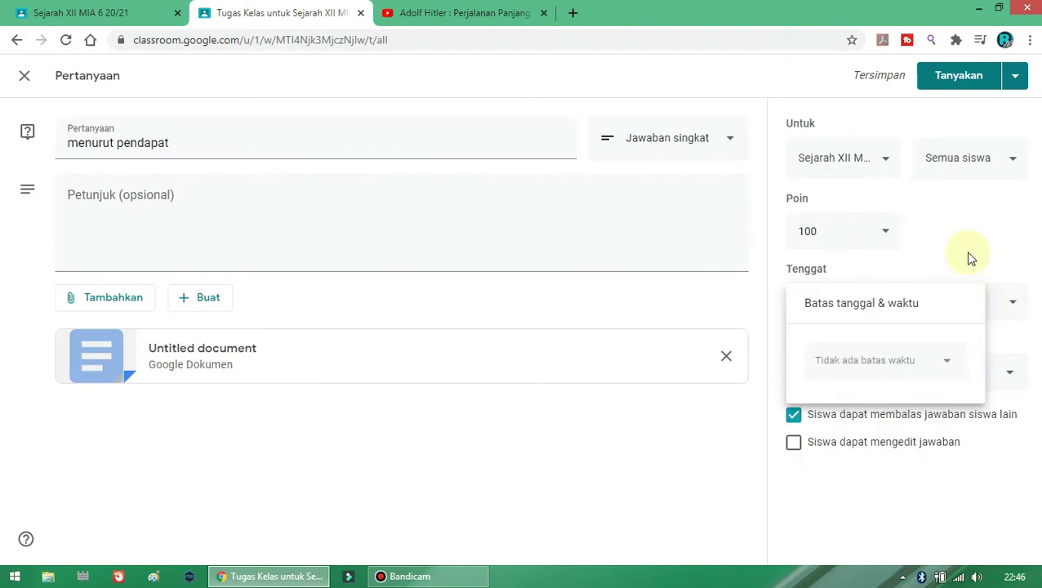
left_click(972, 255)
left_click(973, 302)
left_click(950, 361)
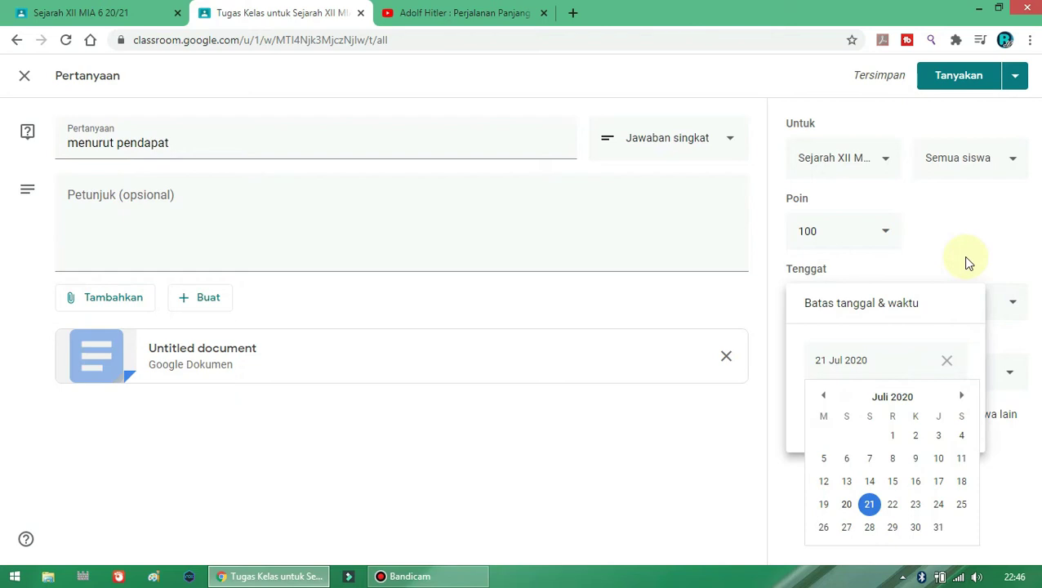
left_click(870, 526)
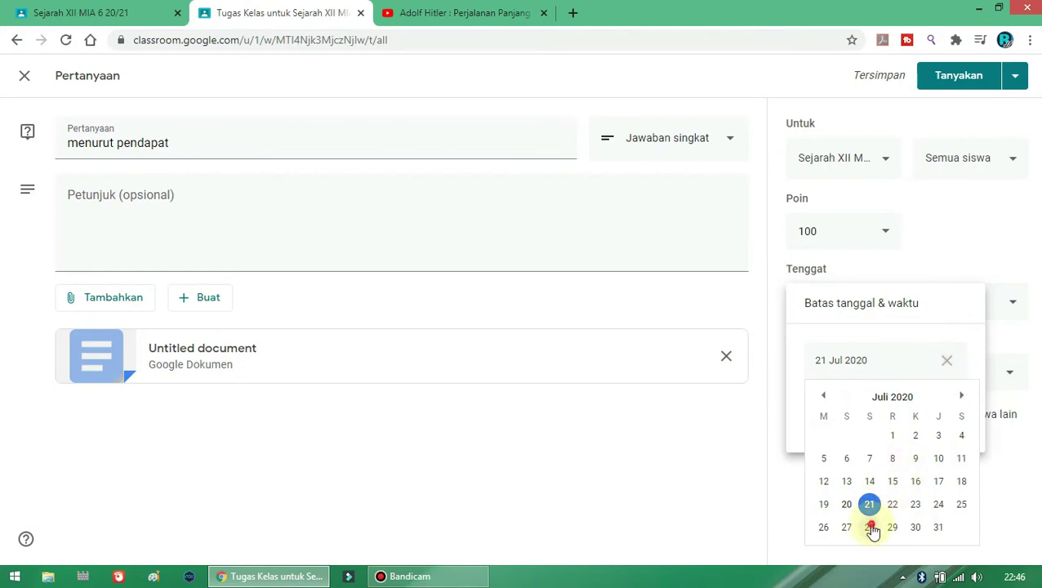
left_click(878, 411)
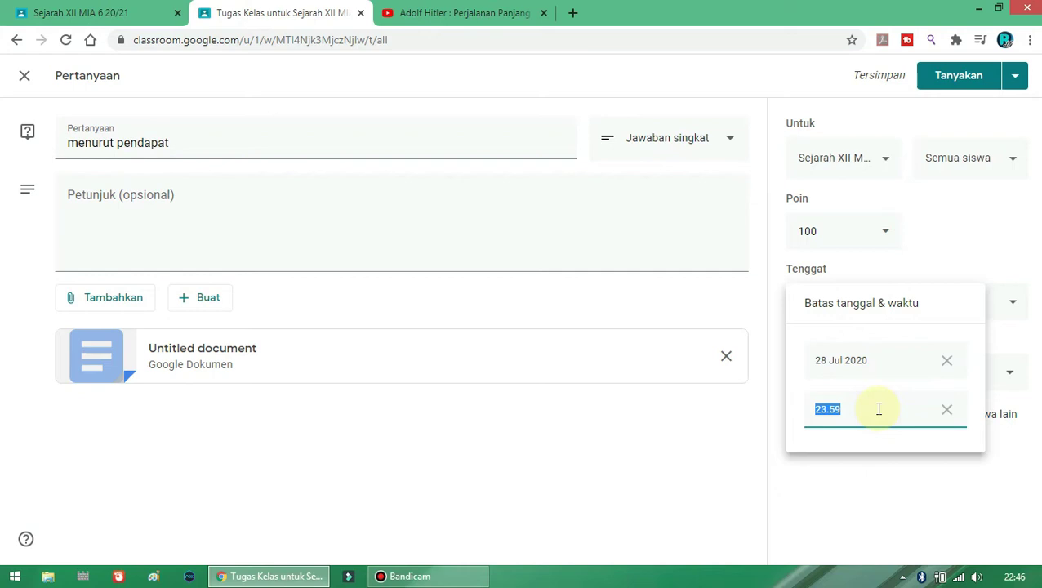
type("9.40")
left_click(900, 473)
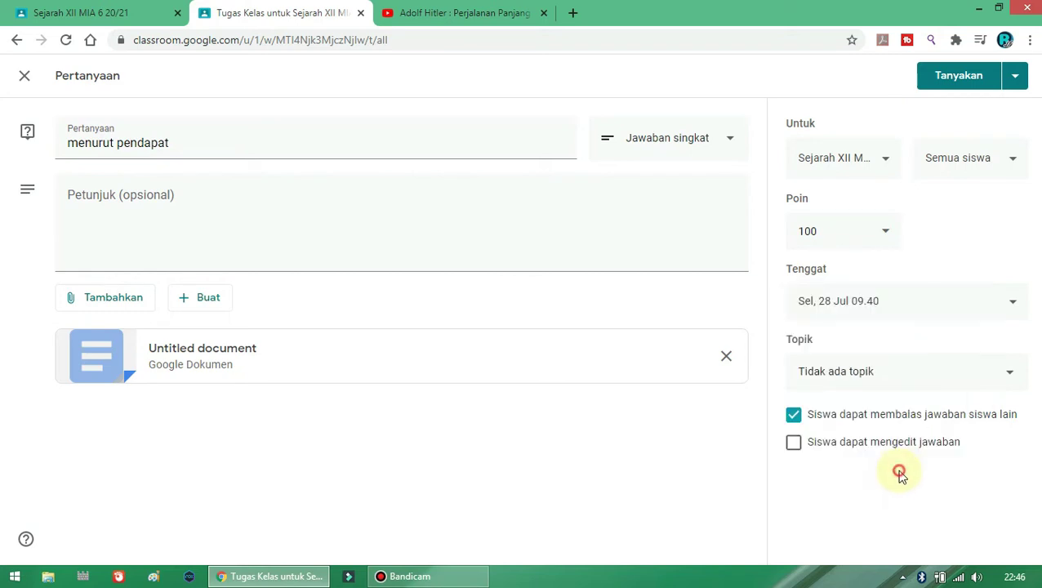
Assign the question to the topic "materi 2" and disallow students from replying to each other's answers
left_click(892, 373)
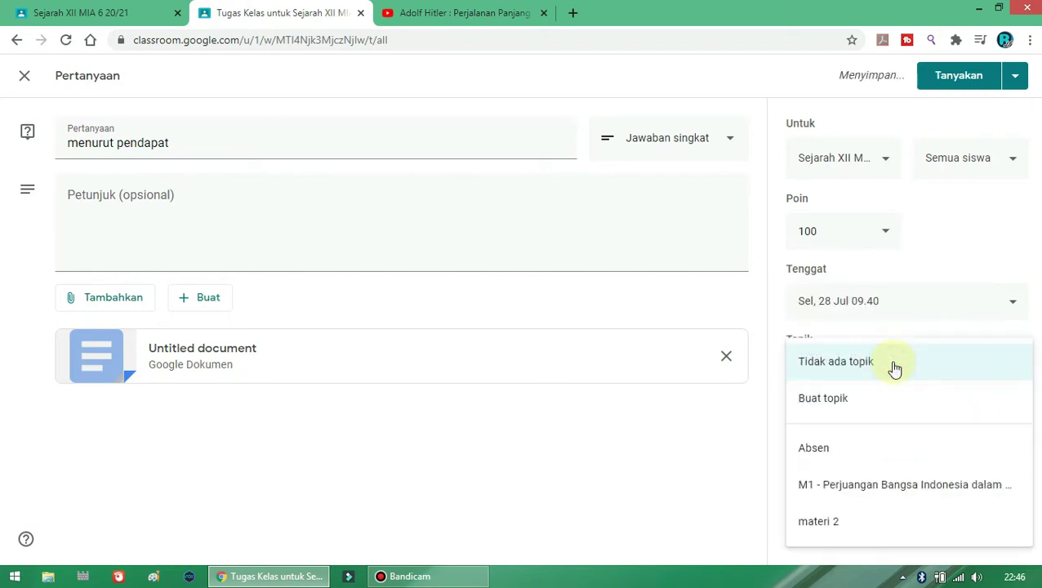
left_click(858, 523)
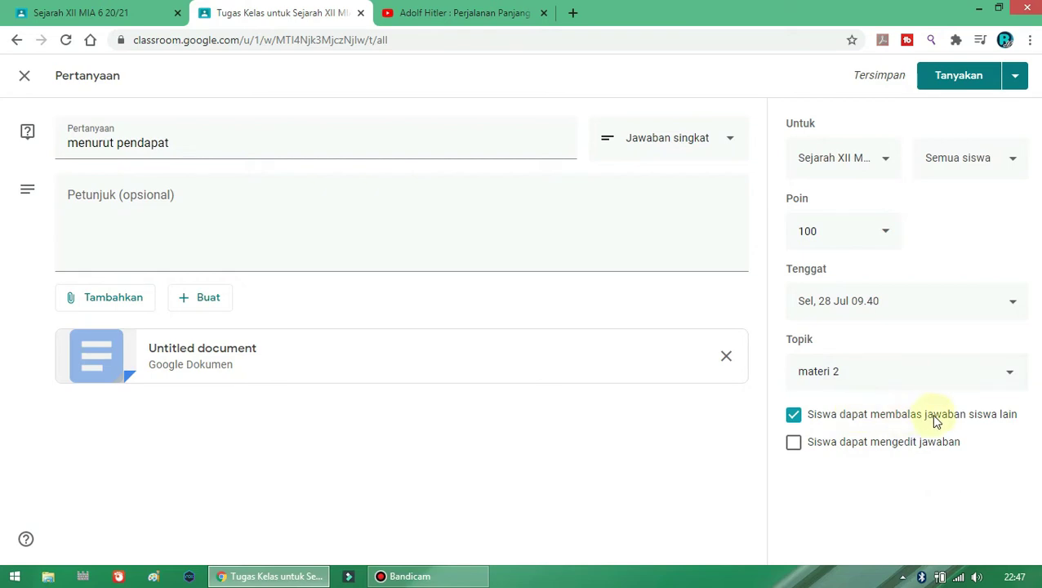
left_click(794, 416)
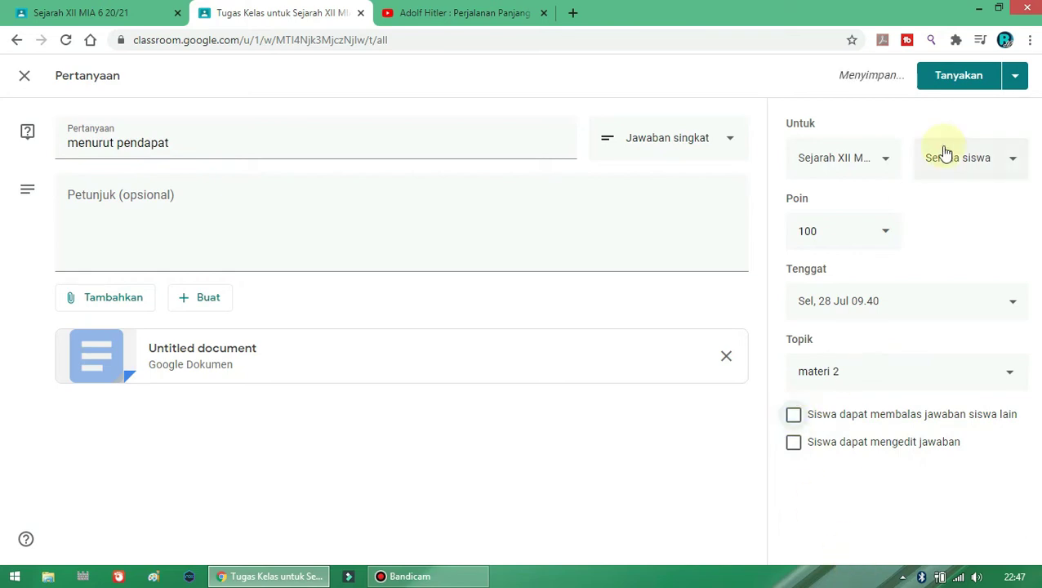
Schedule the question for publication on 28 Jul 2020
left_click(1015, 76)
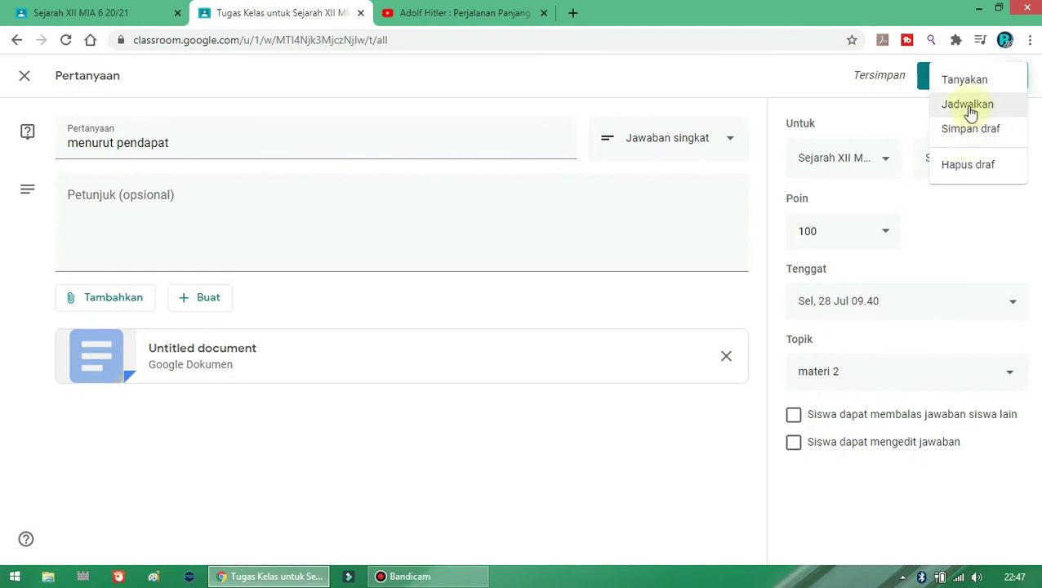
left_click(970, 107)
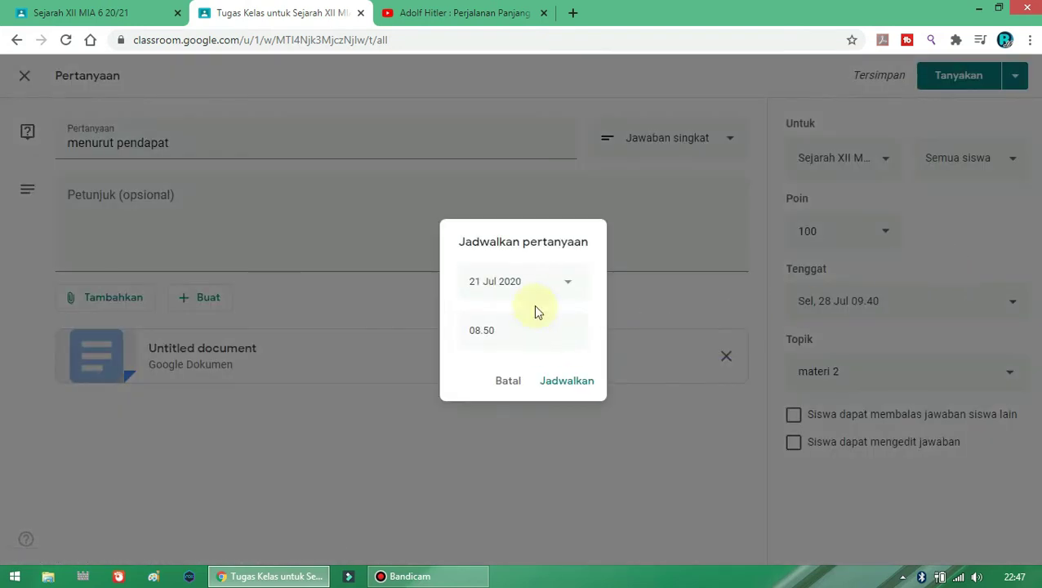
left_click(531, 296)
left_click(526, 450)
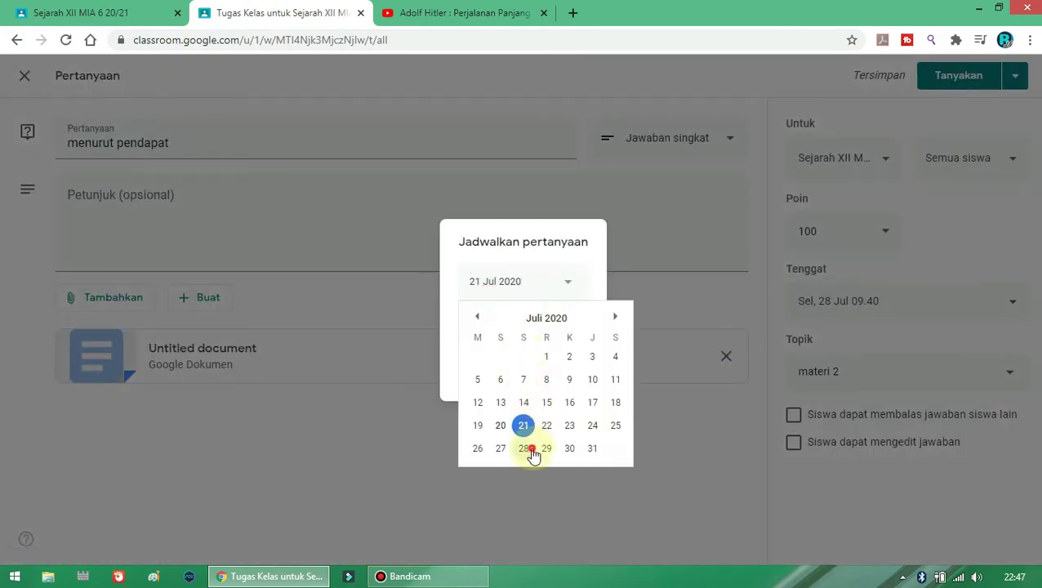
left_click(563, 385)
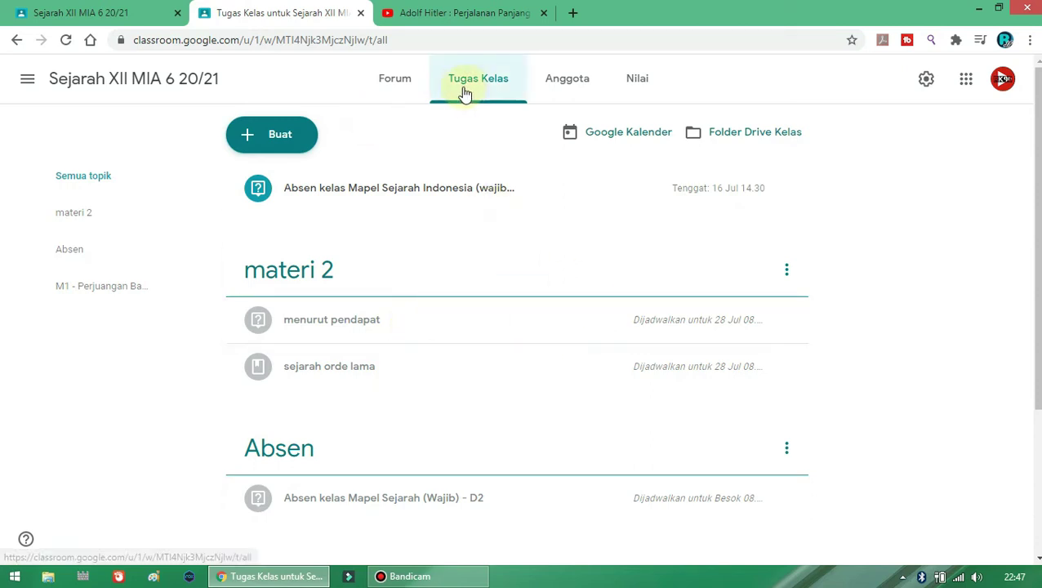
Create a new assignment (Tugas) titled "portofolio" and leave its instructions empty
left_click(298, 132)
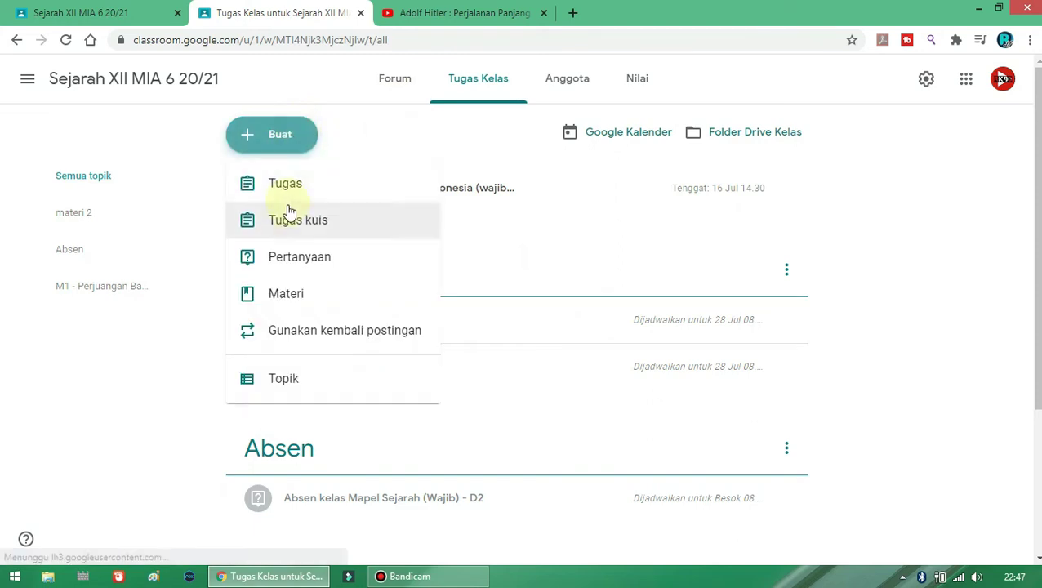
left_click(287, 196)
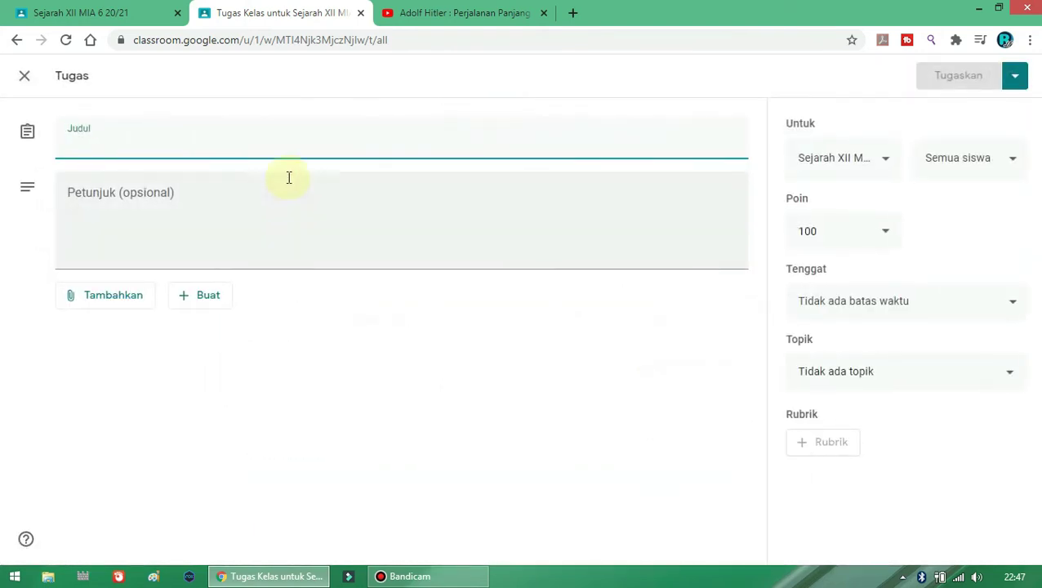
left_click(298, 147)
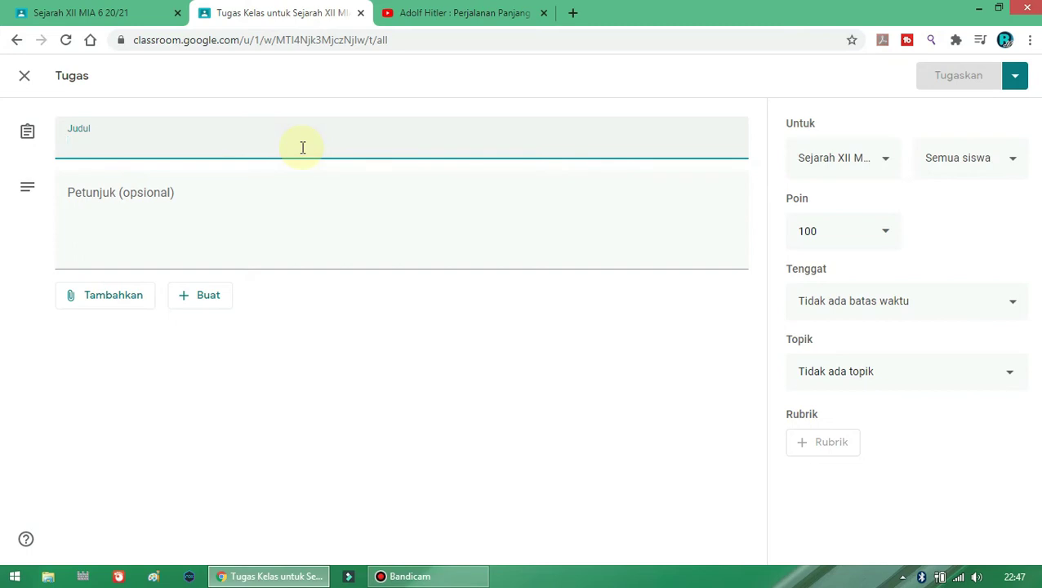
type("p")
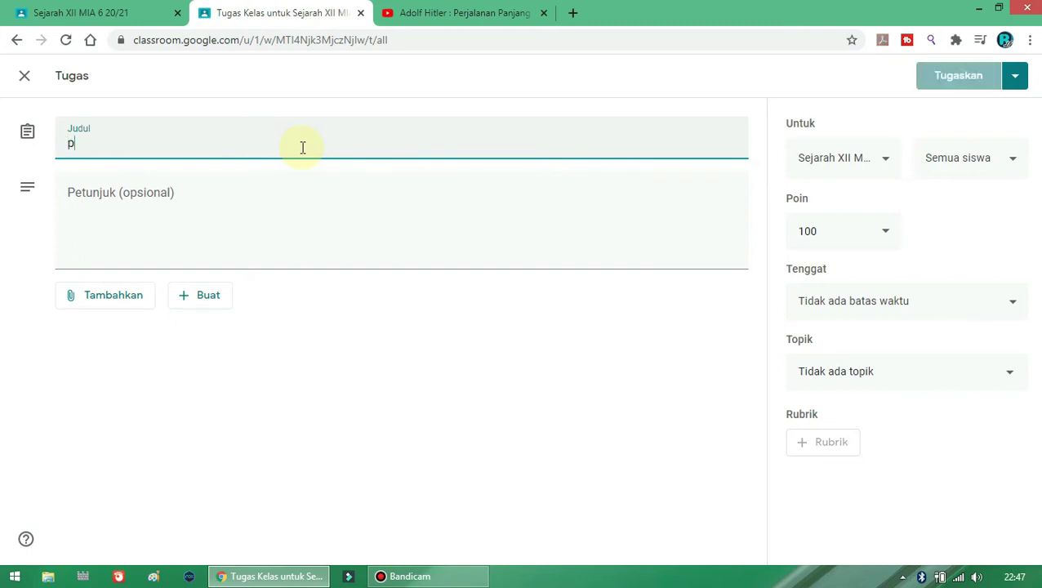
type("orto")
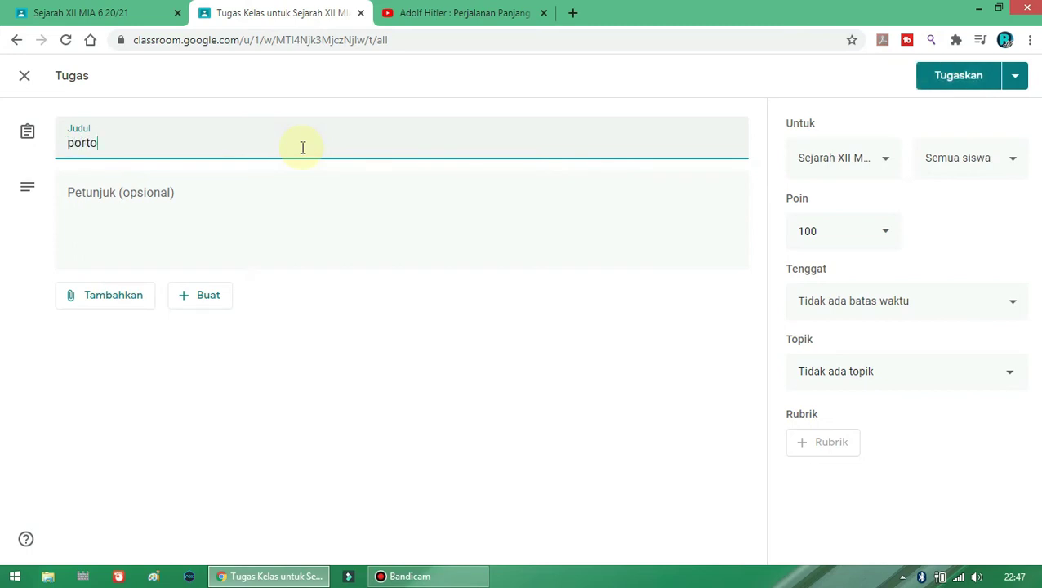
type("folio")
left_click(231, 193)
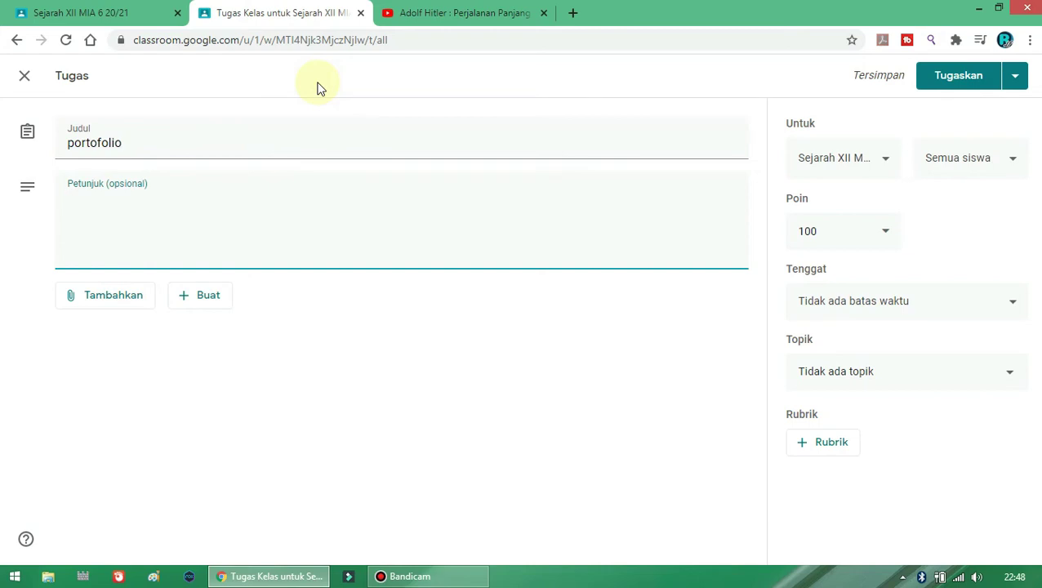
left_click(164, 192)
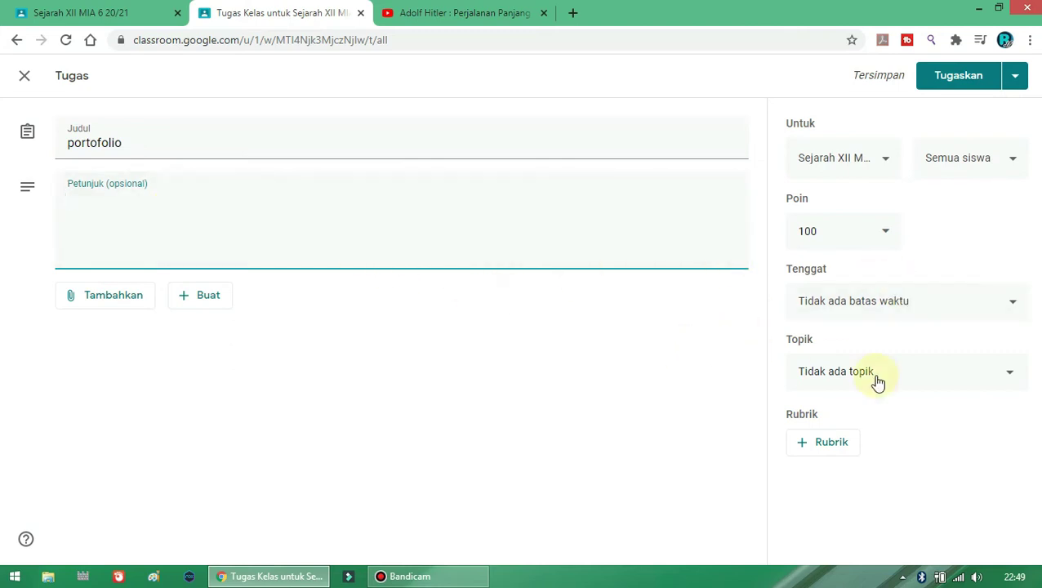
left_click(954, 307)
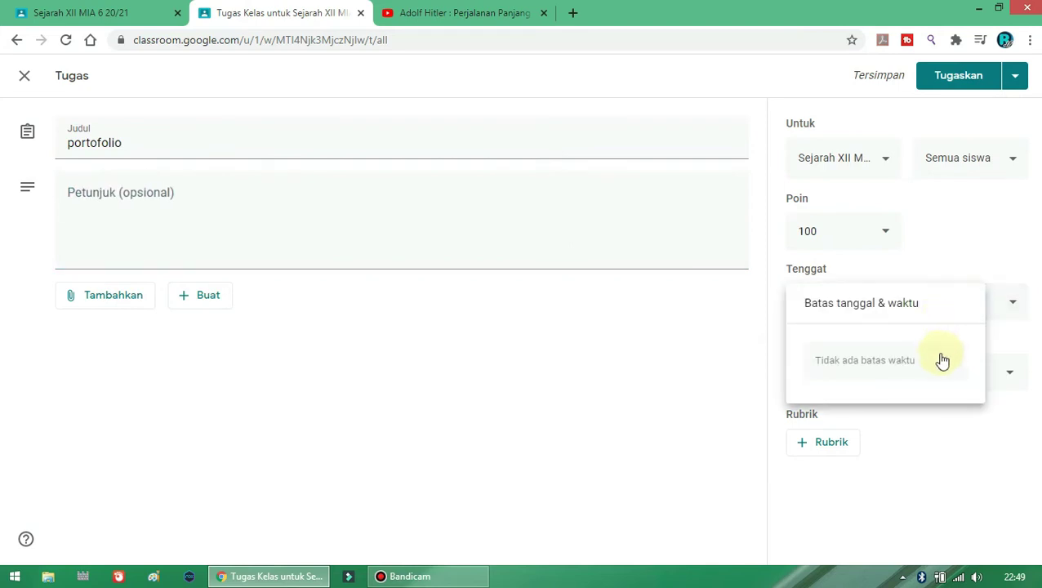
left_click(939, 362)
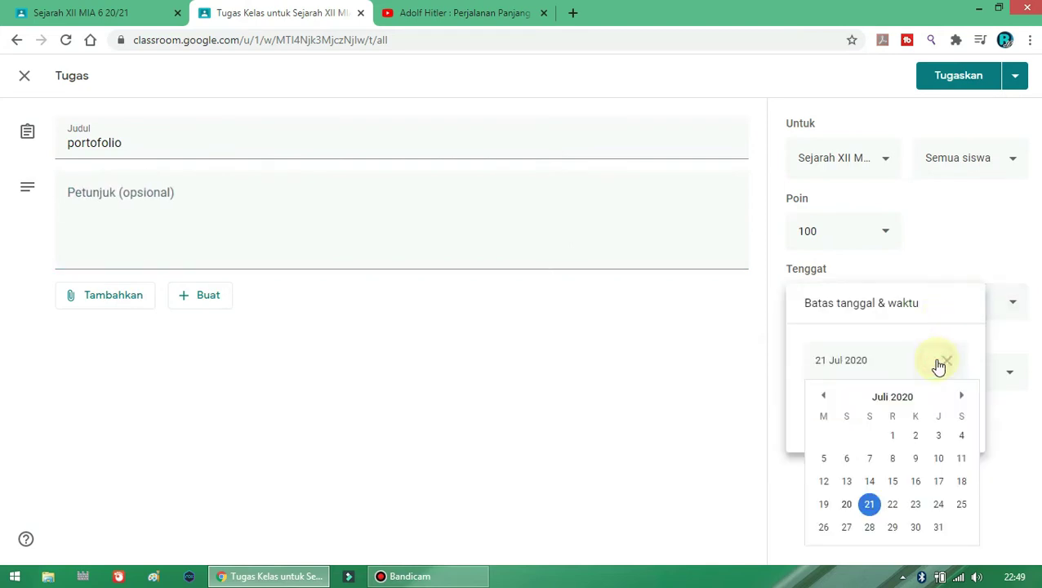
left_click(872, 529)
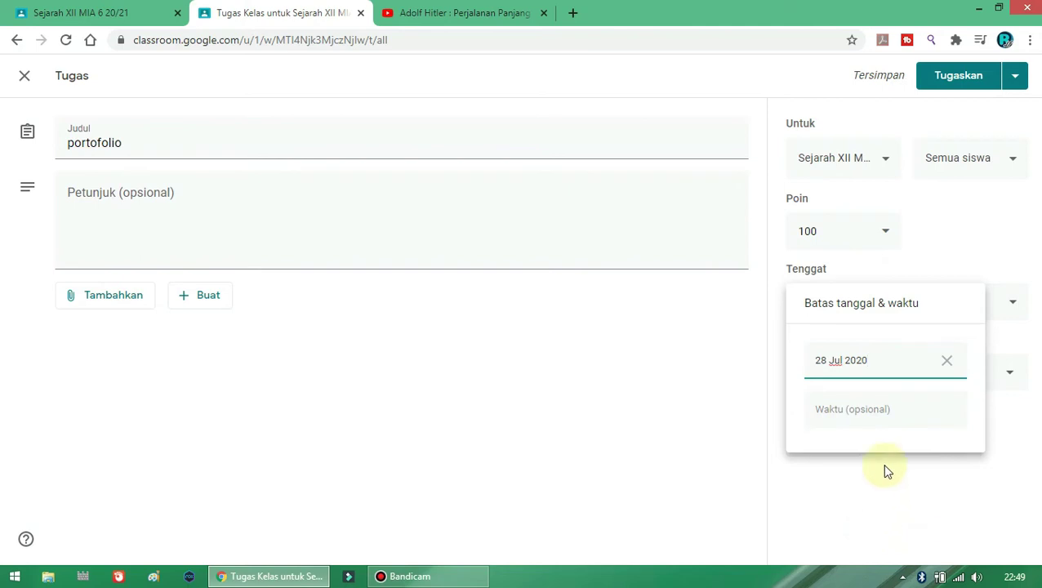
left_click(947, 360)
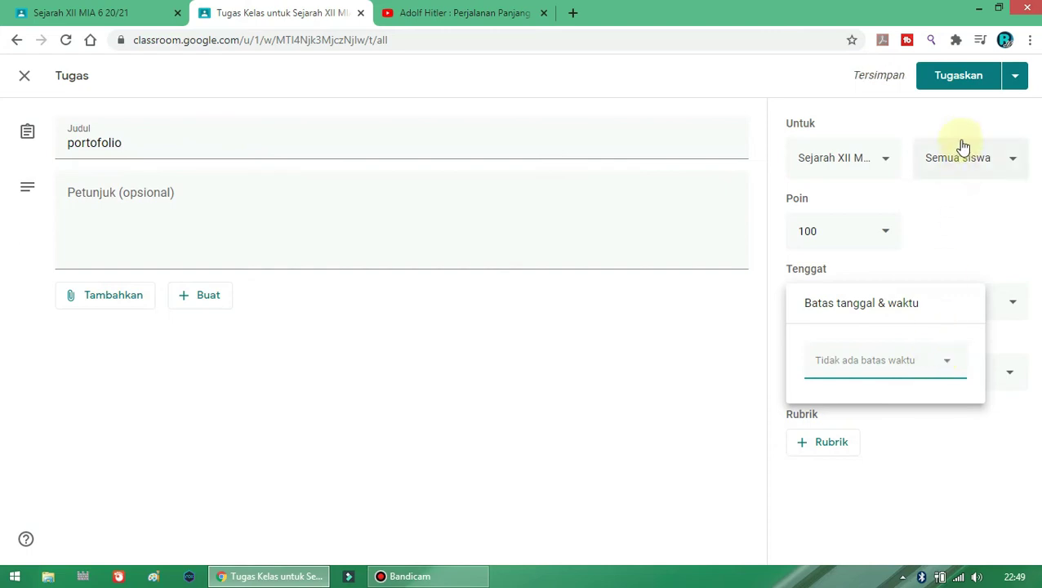
Set the assignment's due date to 3 Agu 2020 at 23.59
left_click(940, 360)
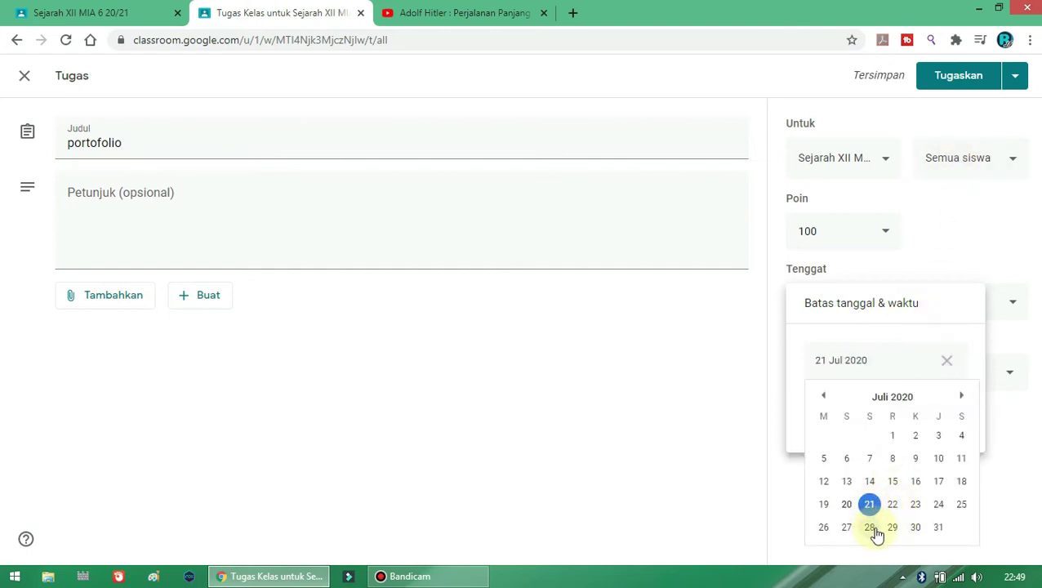
left_click(961, 397)
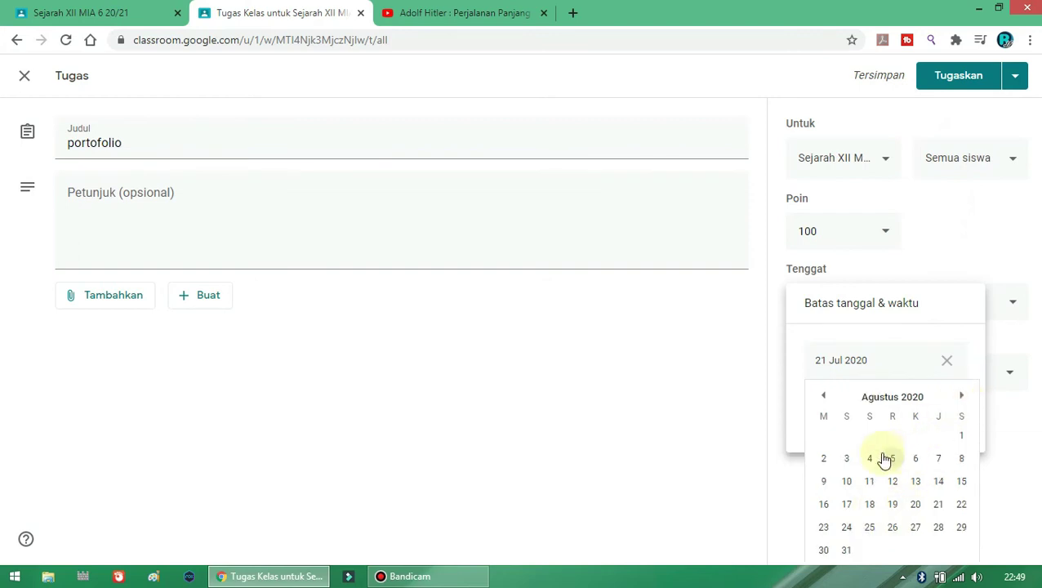
left_click(848, 462)
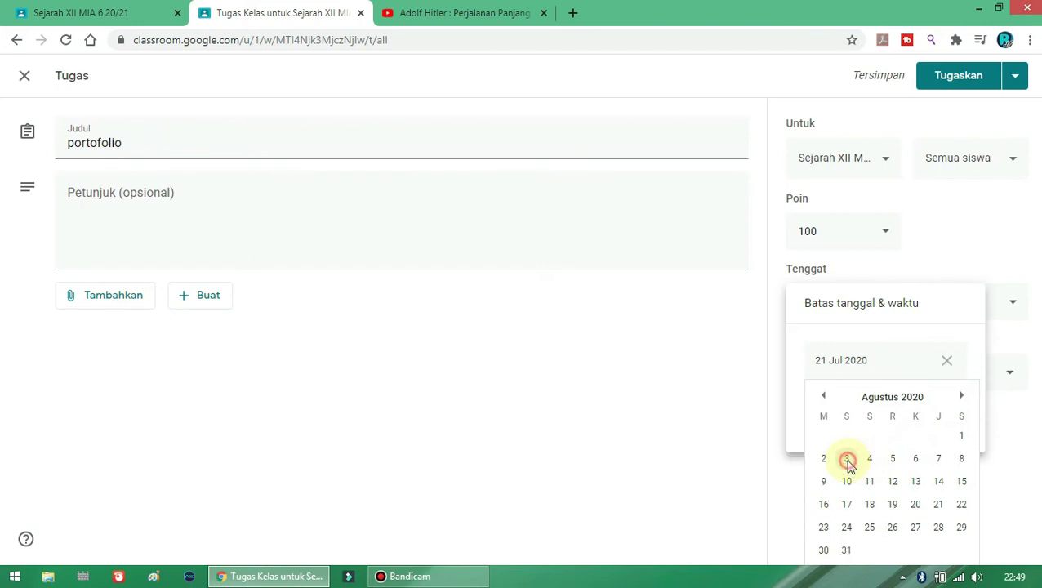
left_click(855, 420)
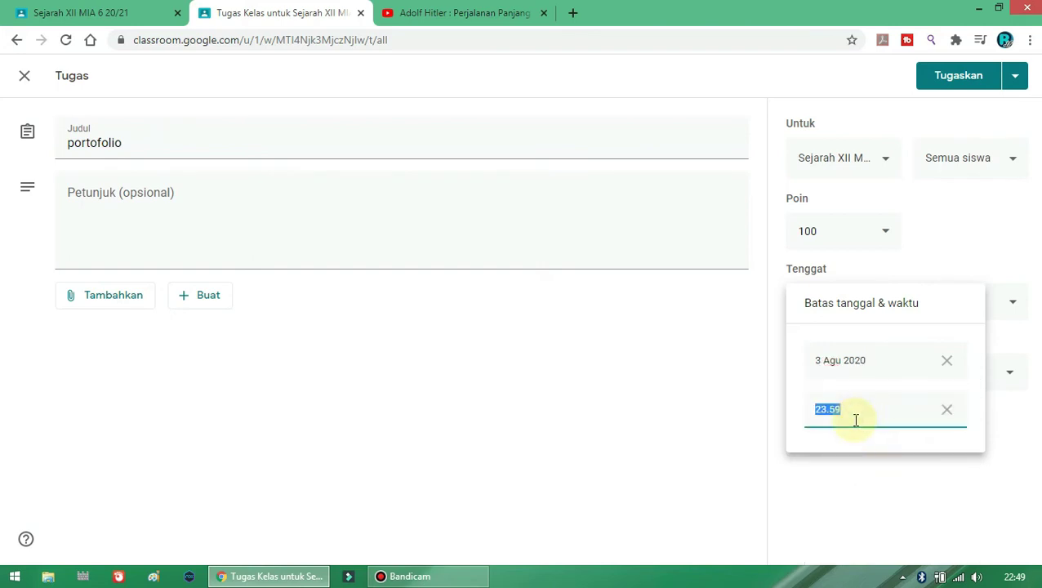
left_click(931, 239)
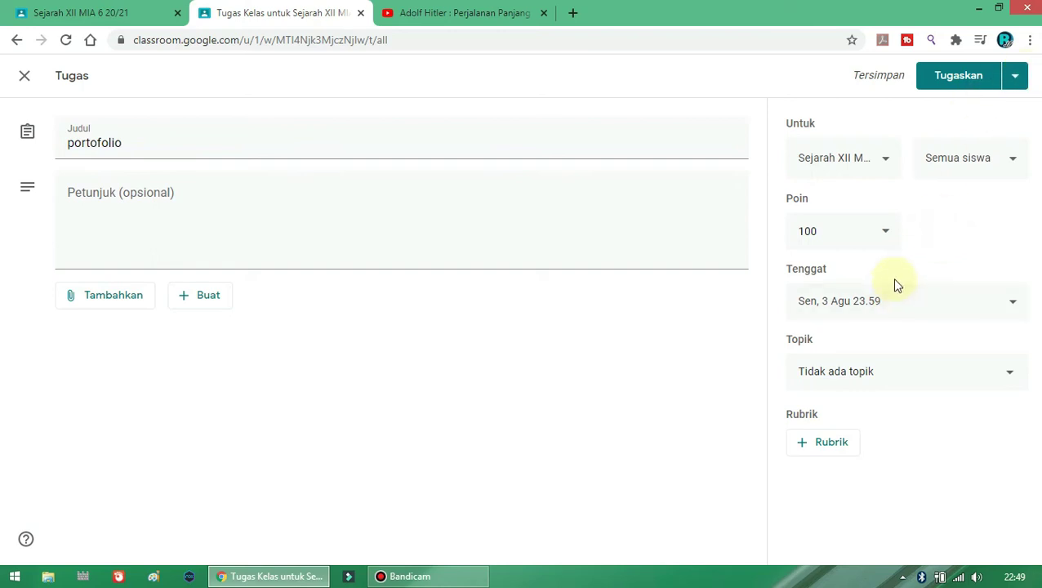
Schedule the "portofolio" assignment for publication on 28 Jul 2020 at 9.30
left_click(1016, 82)
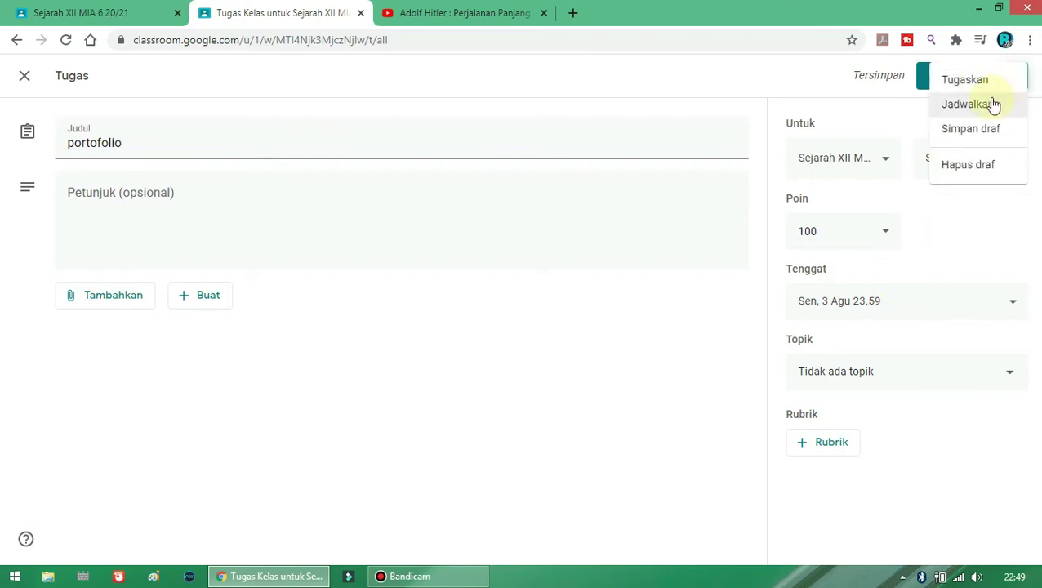
left_click(990, 103)
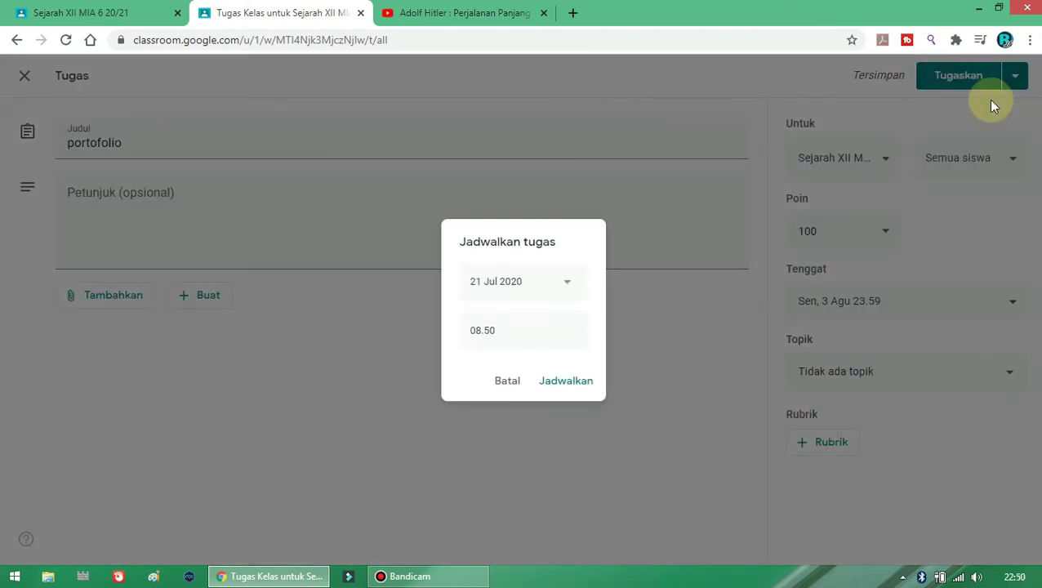
left_click(566, 282)
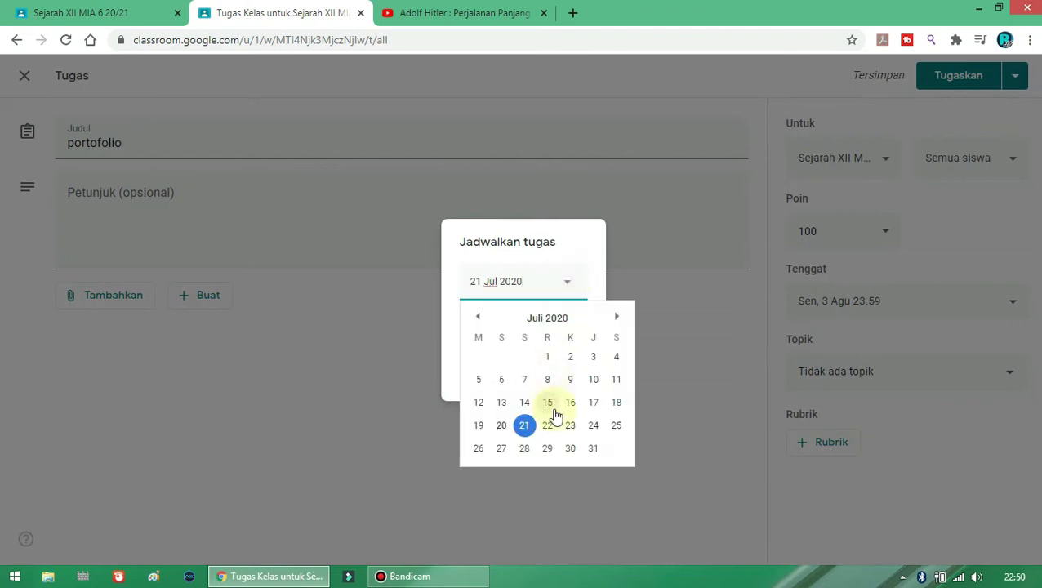
left_click(526, 451)
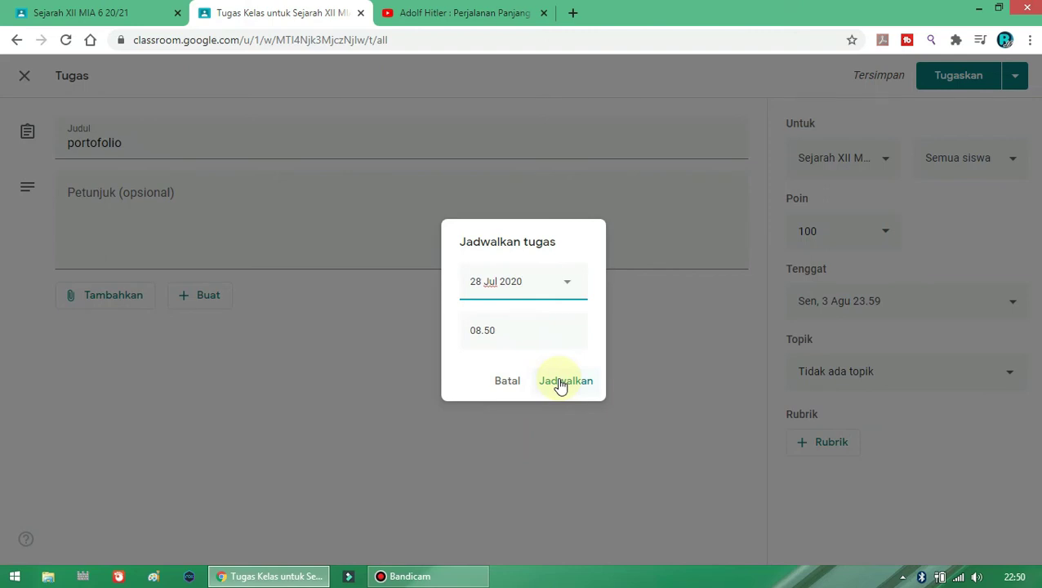
left_click(500, 327)
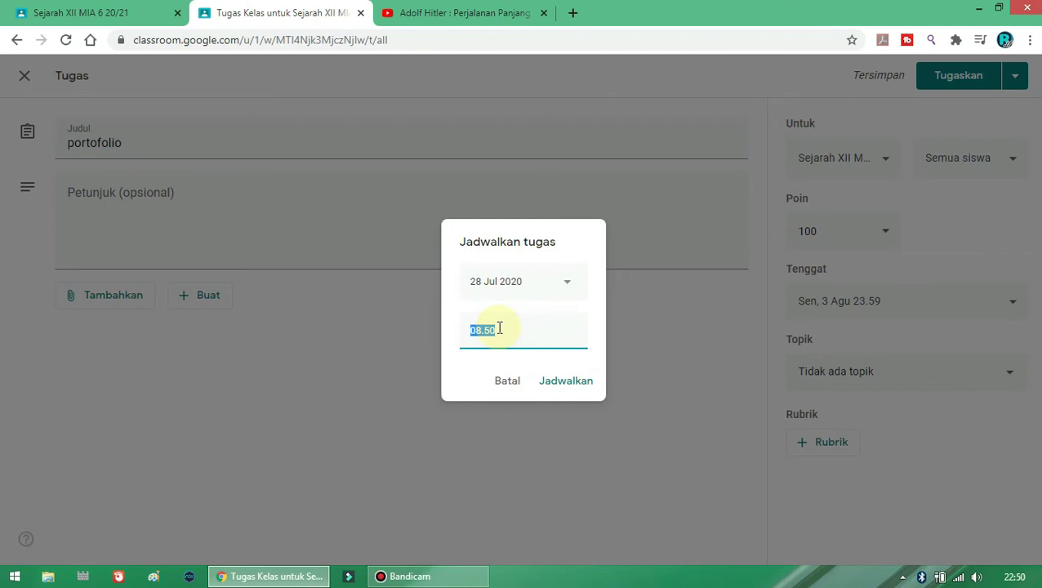
type("9.30")
left_click(561, 380)
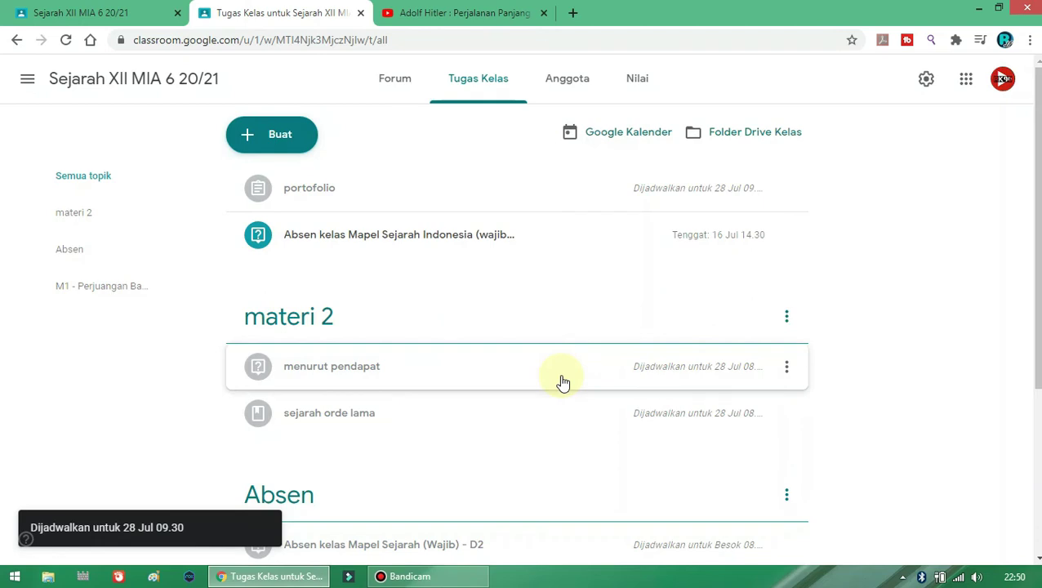
Edit the scheduled "portofolio" assignment to assign it to the topic "materi 2" and save it with its existing schedule
left_click(788, 190)
left_click(746, 226)
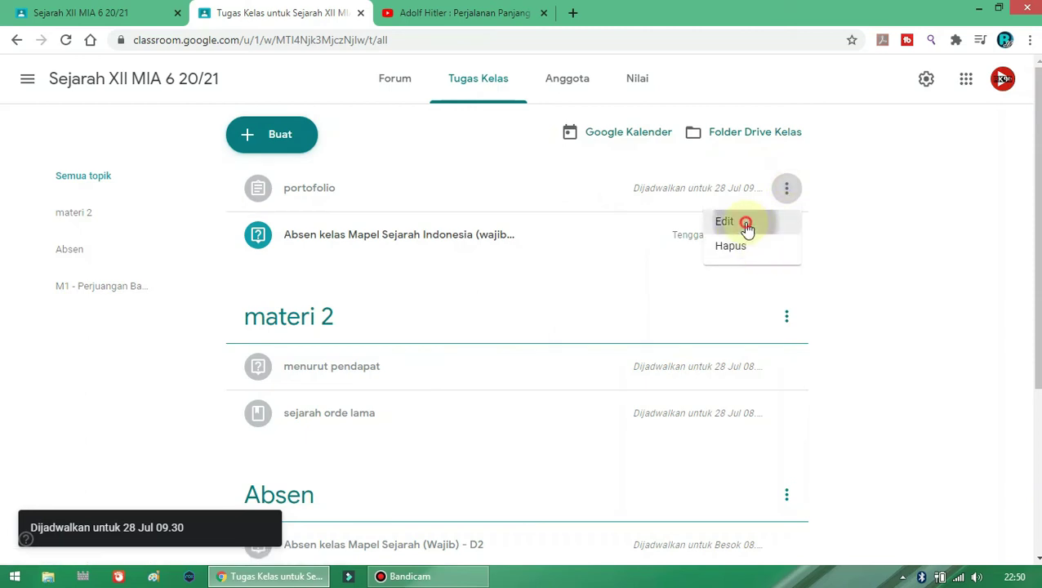
left_click(875, 415)
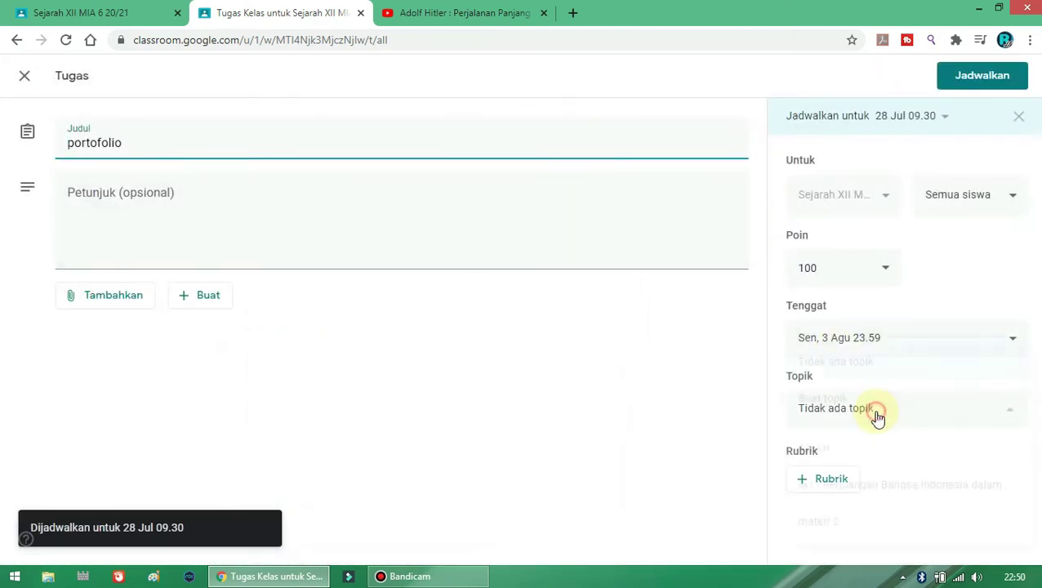
left_click(822, 522)
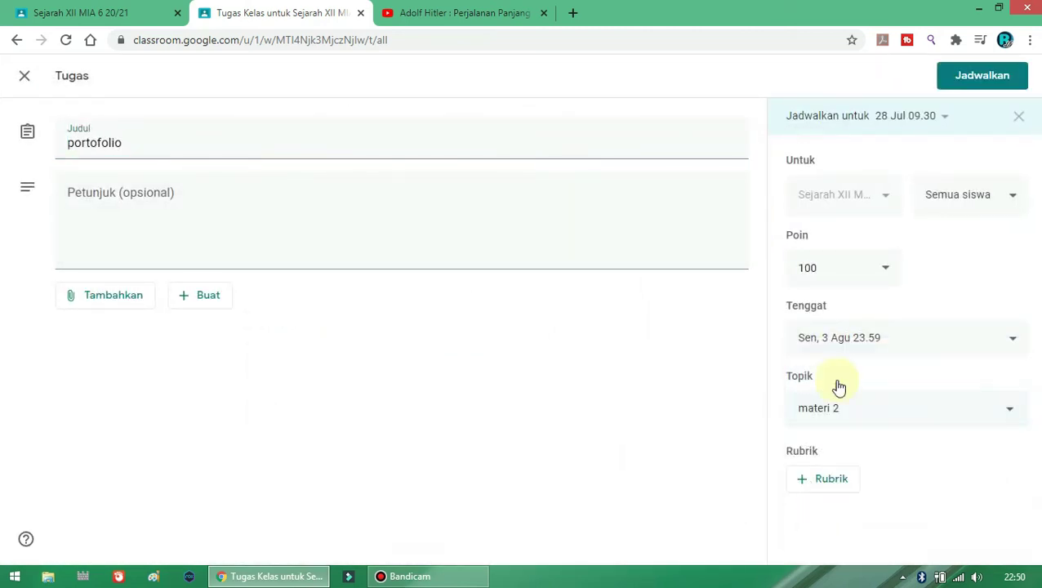
left_click(975, 75)
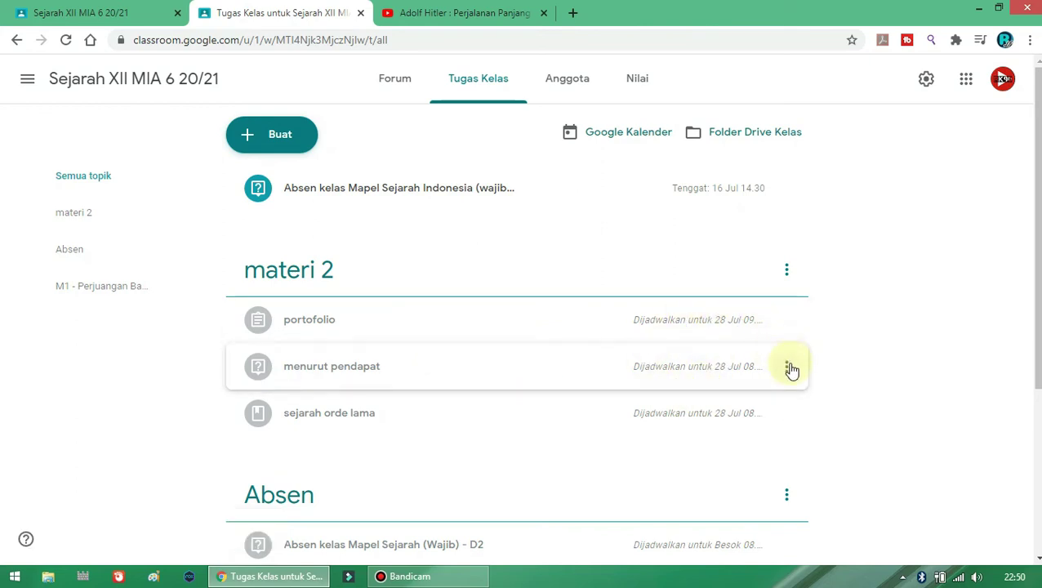
Under "materi 2", move "sejarah orde lama" up to first place and move "menurut pendapat" up above "portofolio"
left_click(787, 413)
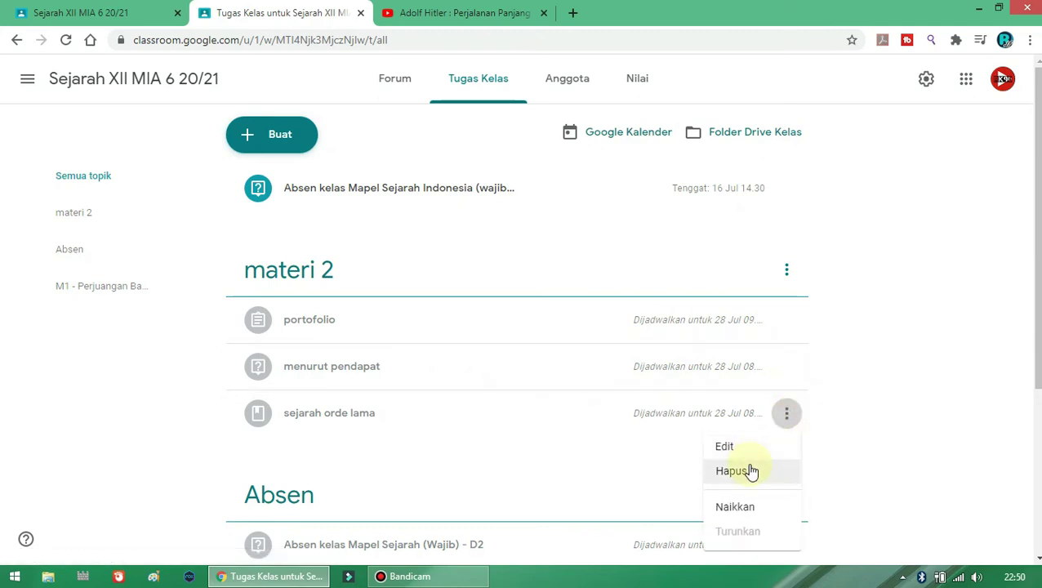
left_click(731, 507)
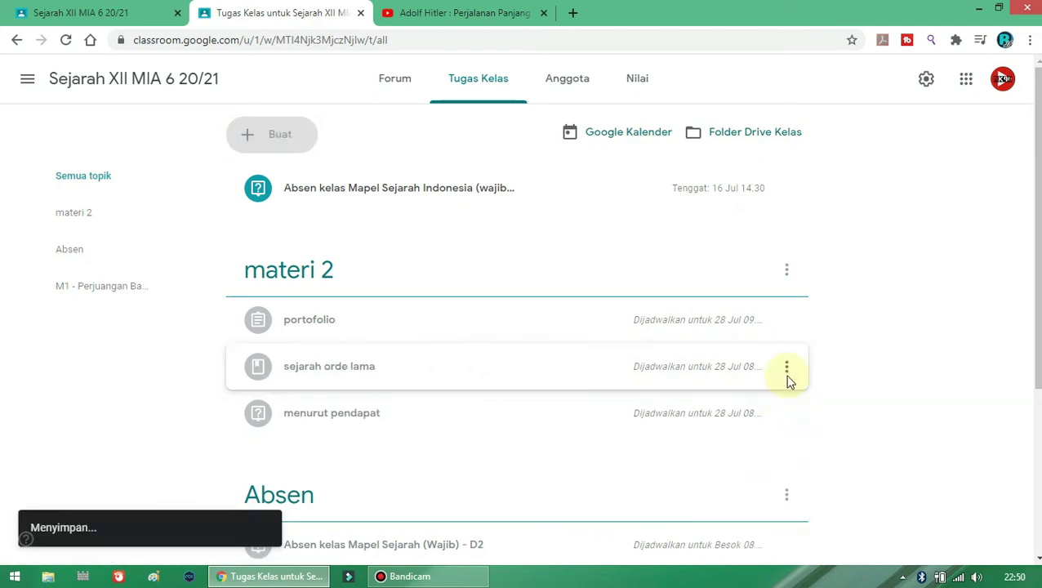
left_click(786, 368)
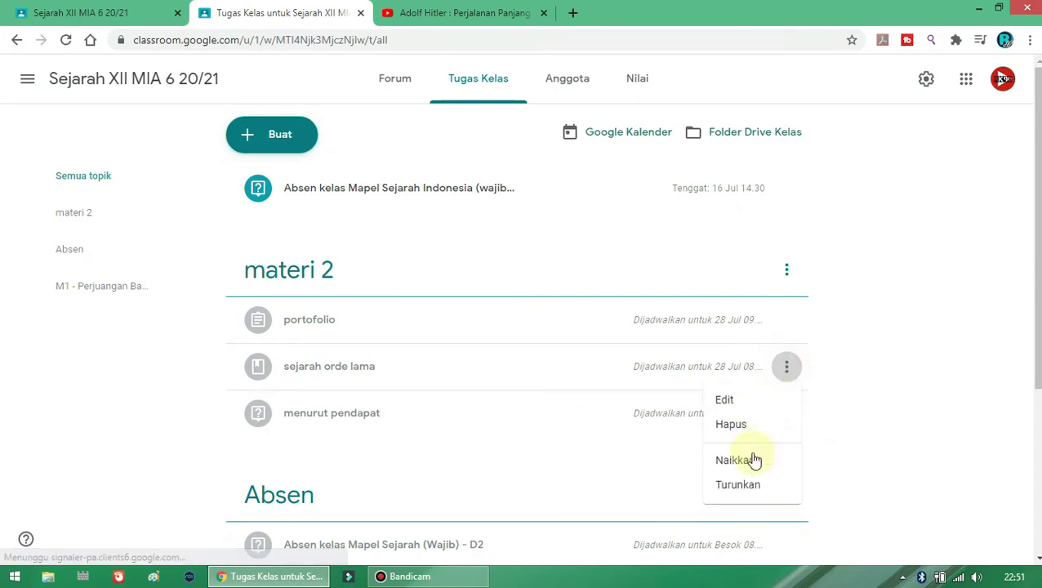
left_click(753, 460)
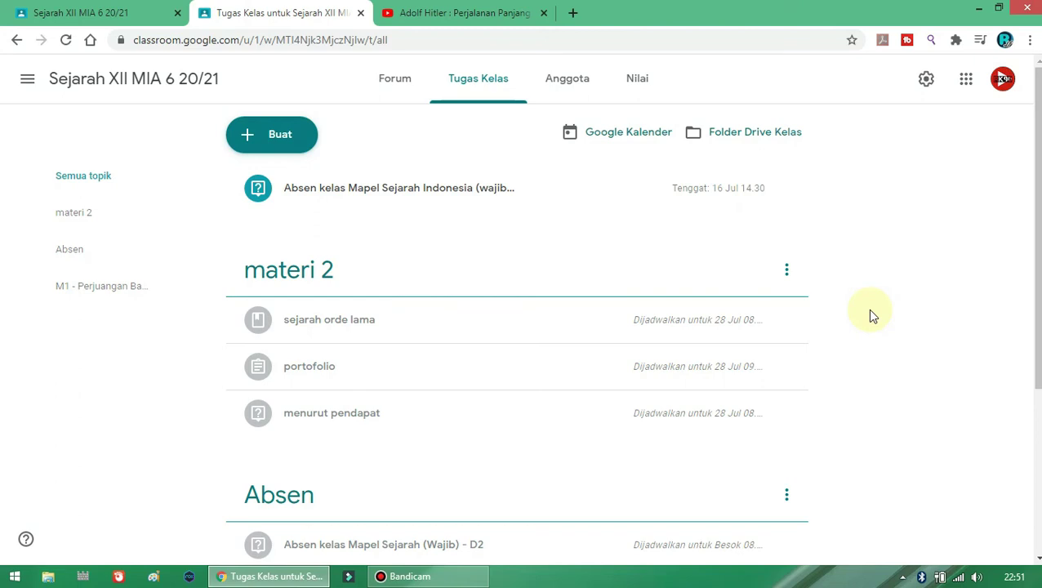
left_click(784, 416)
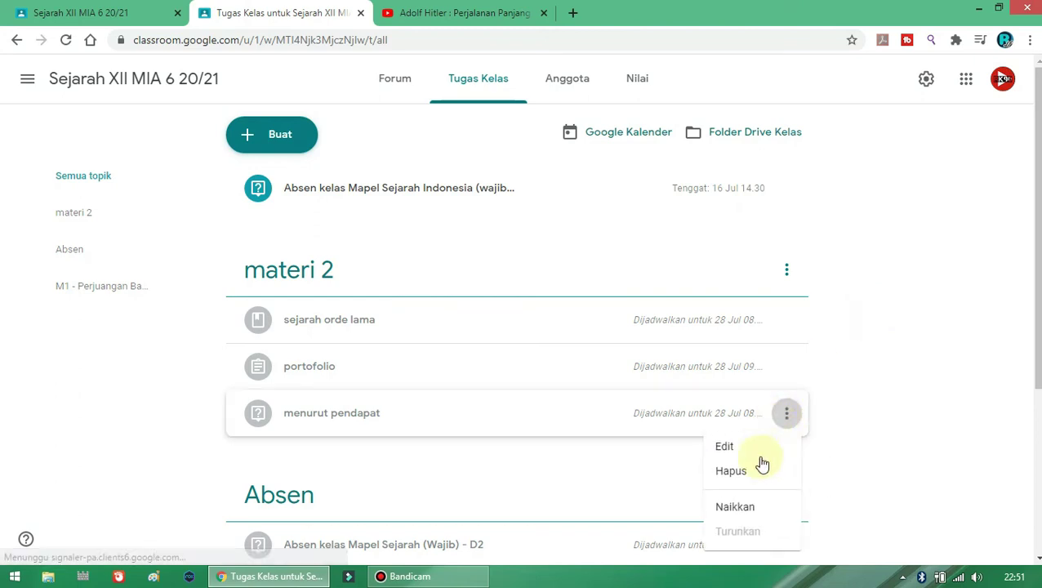
left_click(747, 505)
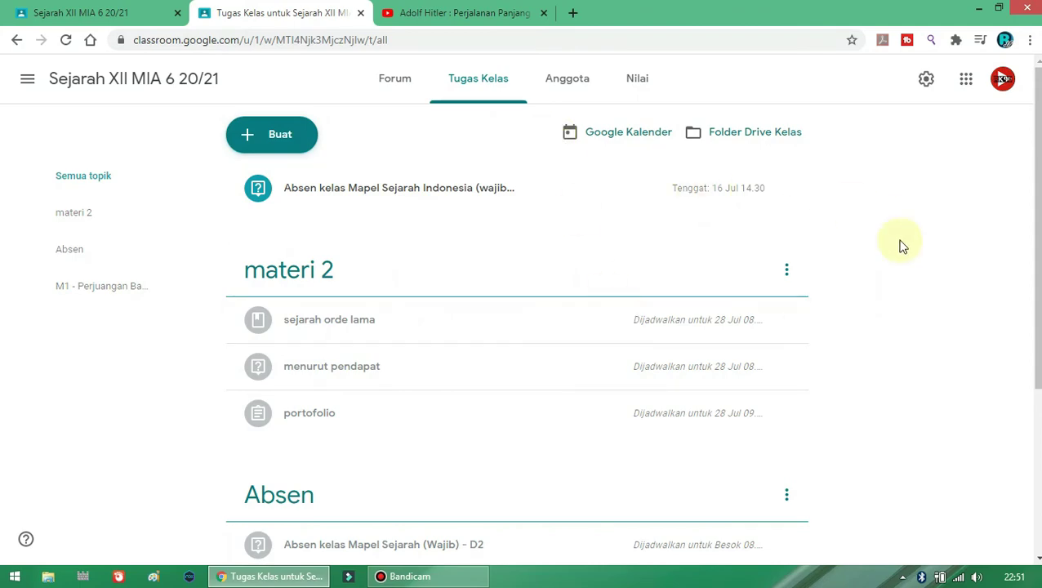
Look over the classwork under all topics and open the list of class members
scroll(1002, 79, "down", 3)
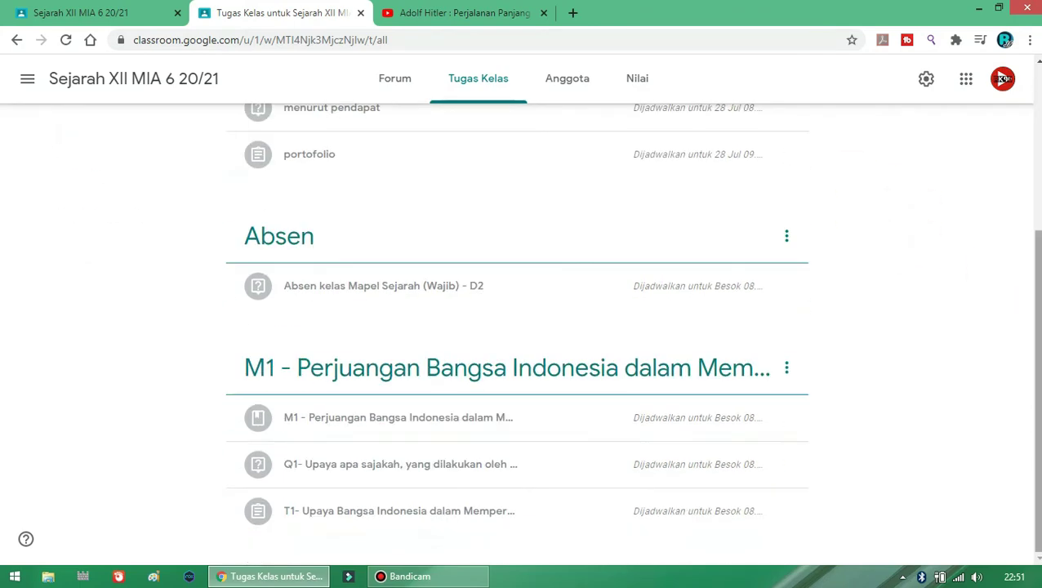
scroll(947, 135, "up", 3)
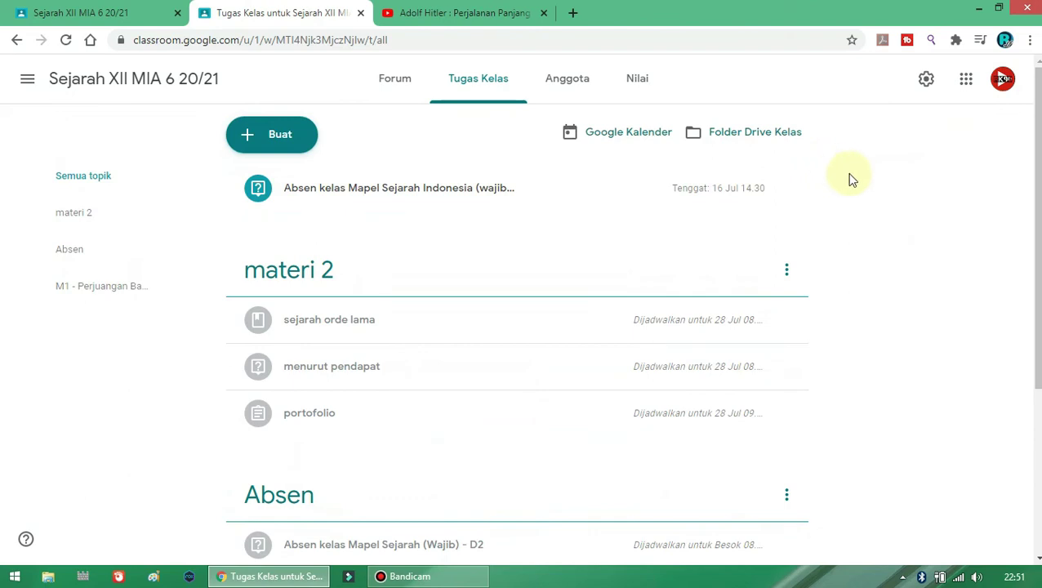
left_click(553, 96)
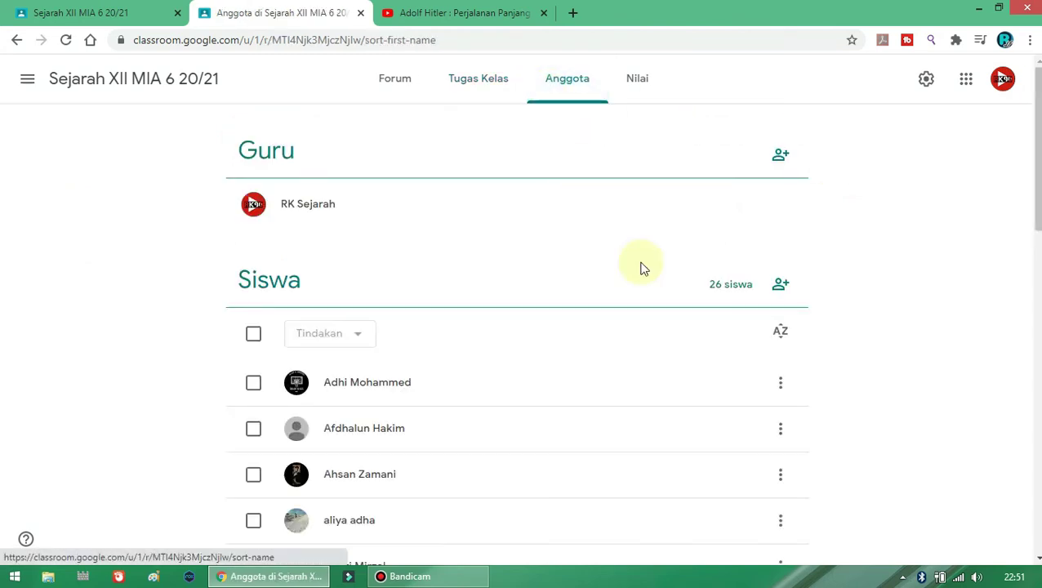
Look through the full list of teachers and students in the class "Sejarah XII MIA 6 20/21"
left_click(1033, 344)
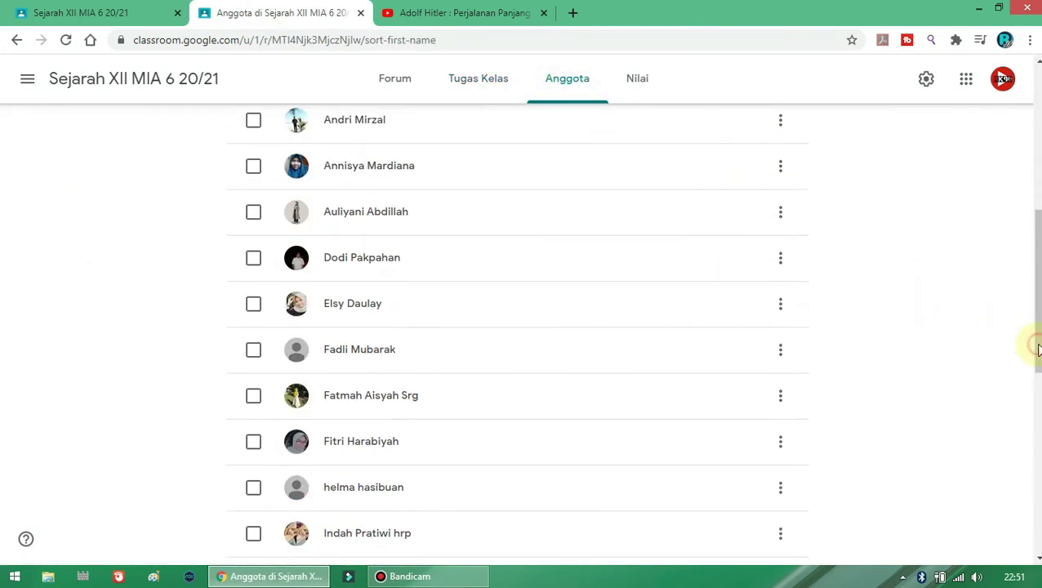
left_click(1037, 450)
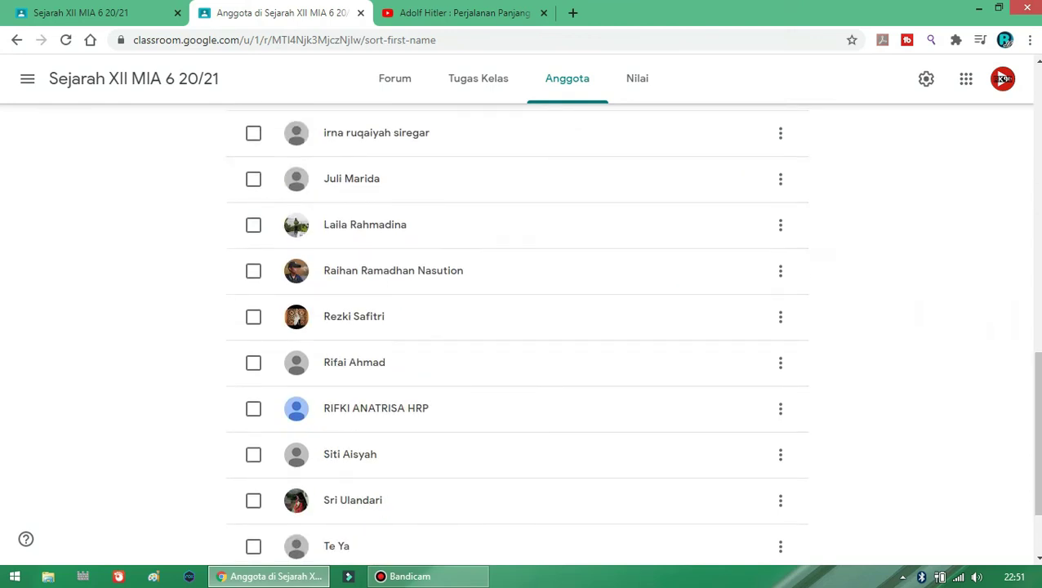
left_click(1038, 286)
scroll(1004, 78, "up", 5)
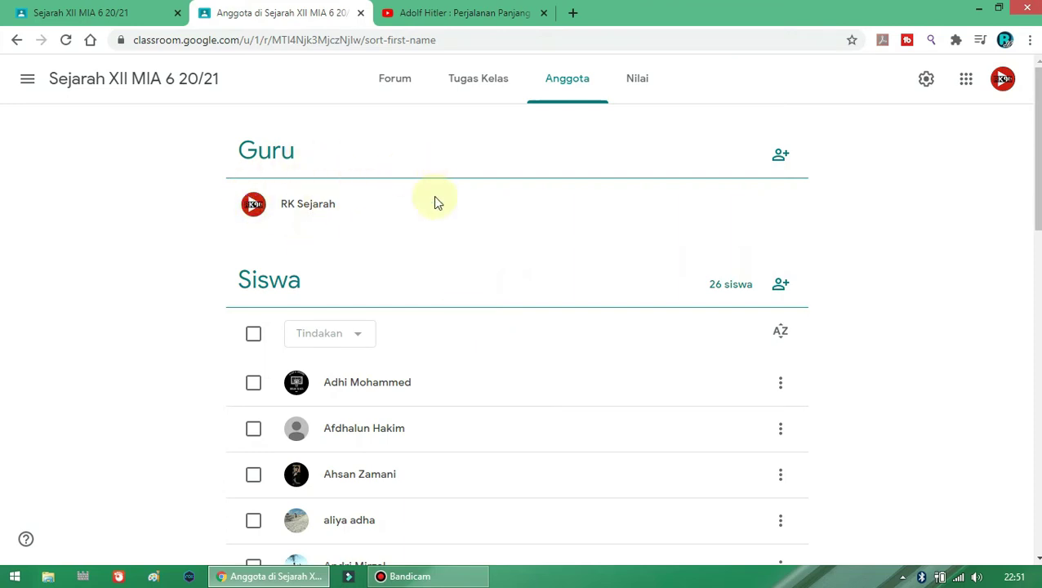
Inspect the form for inviting another teacher to the class and close it without sending an invitation
left_click(780, 157)
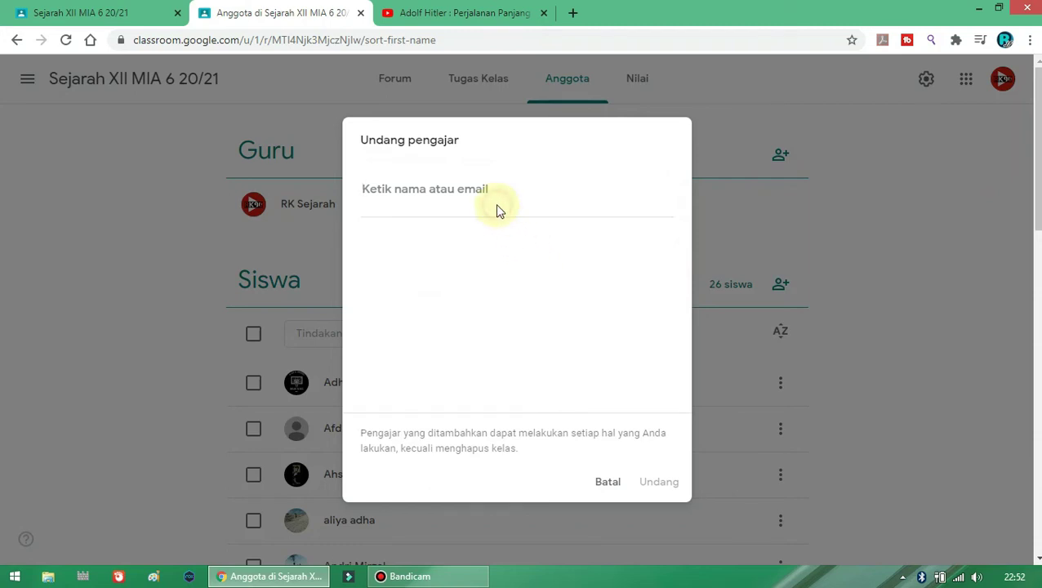
left_click(474, 187)
left_click(606, 486)
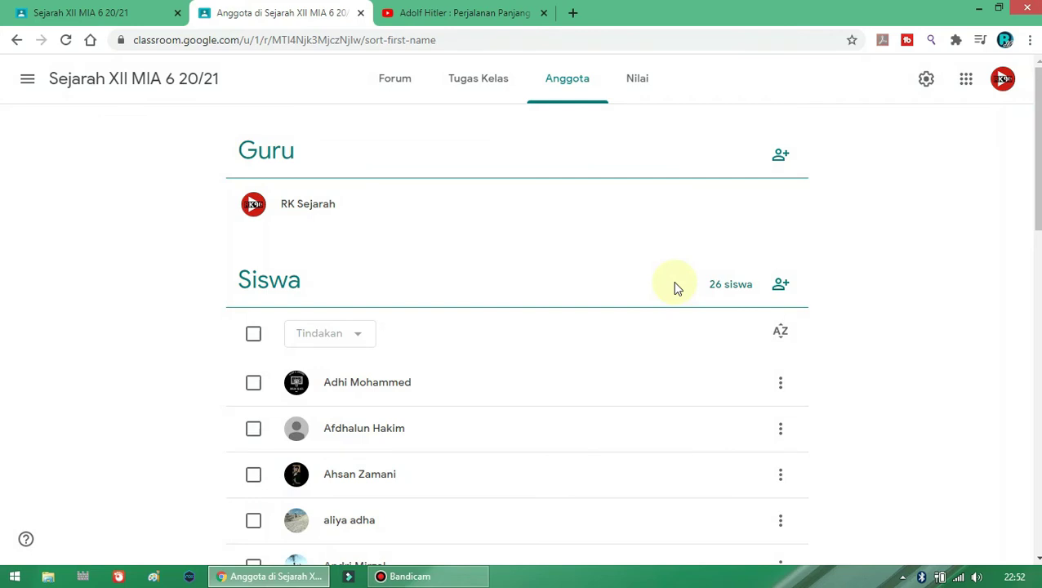
Open the class gradebook and look over the students' submission statuses for the 16 Jul attendance task
left_click(647, 85)
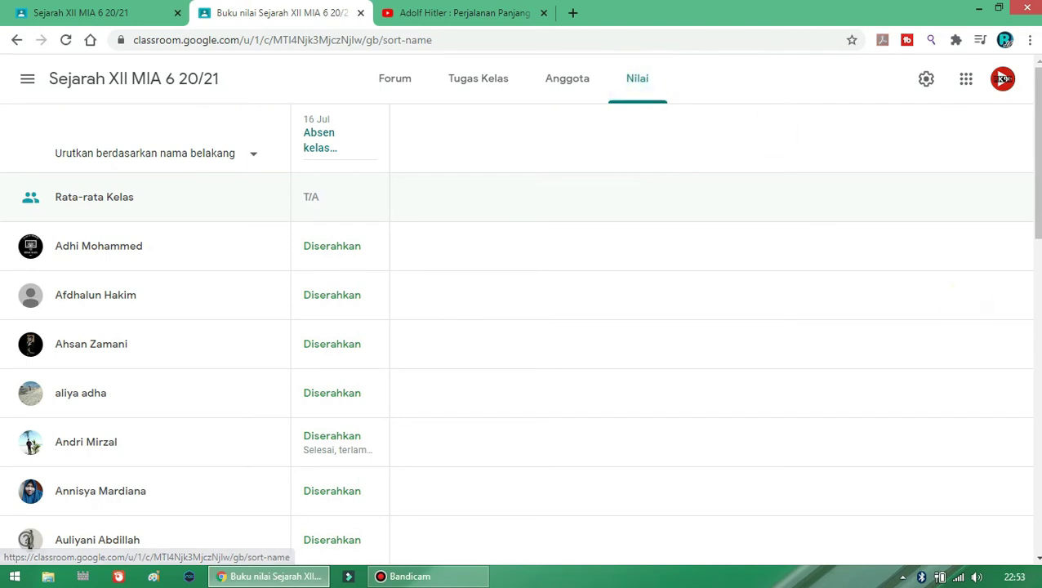
scroll(873, 214, "down", 5)
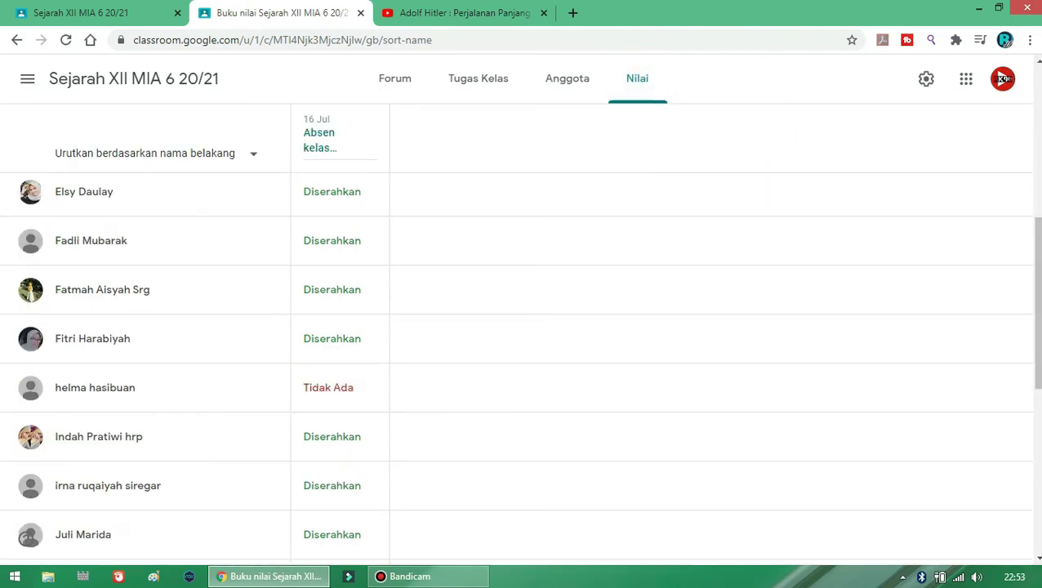
scroll(523, 327, "up", 5)
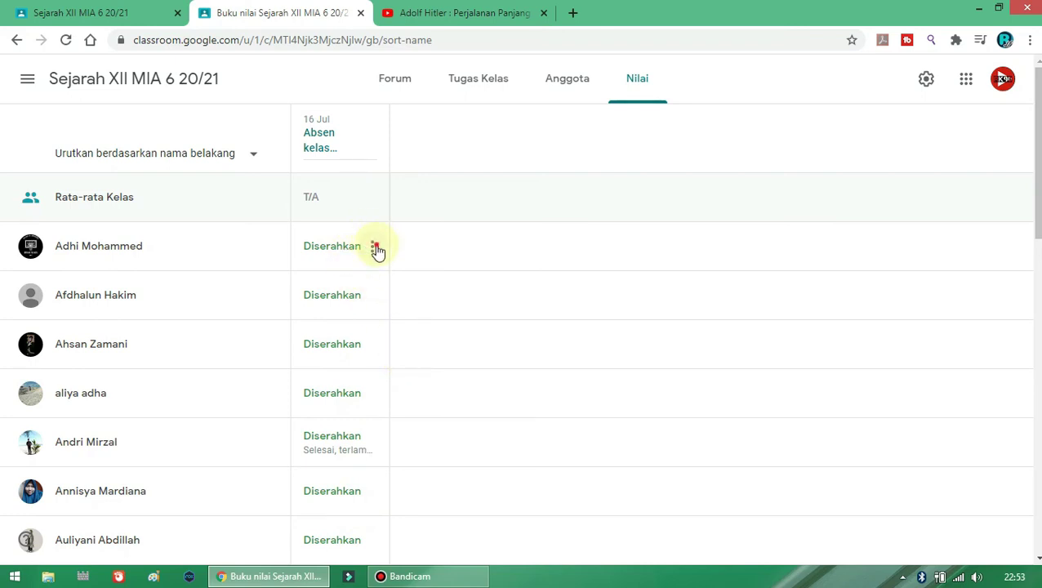
left_click(374, 247)
left_click(447, 232)
left_click(350, 445)
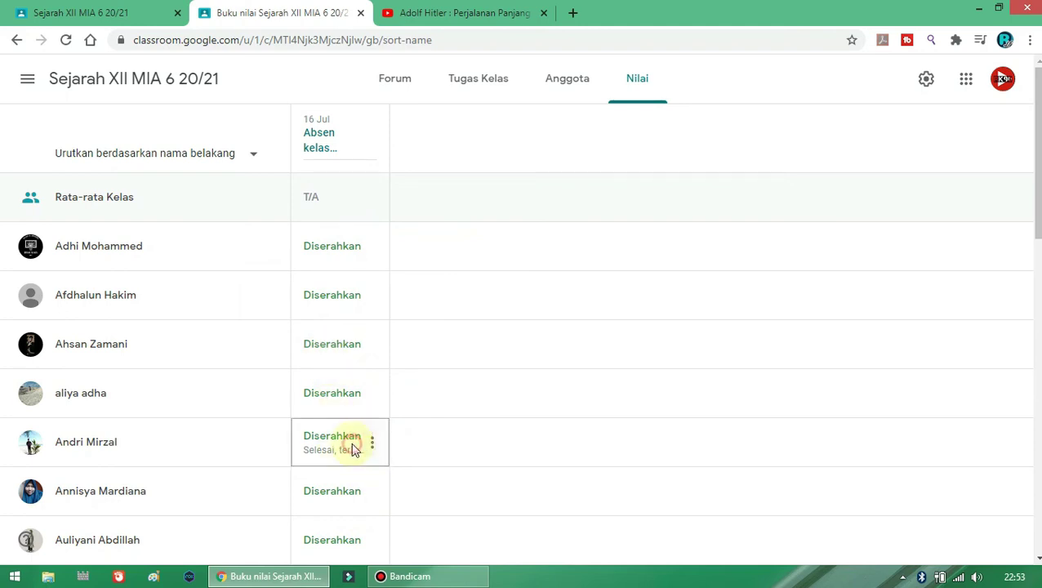
Examine the individual work page of the first student marked late, including the turned-in filter, and return to the gradebook
left_click(91, 448)
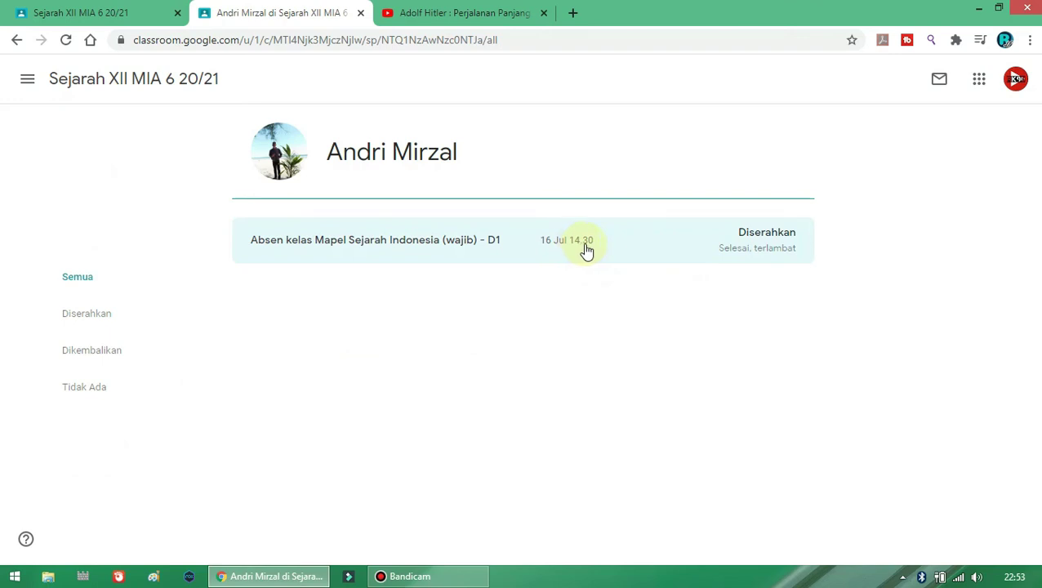
left_click(112, 317)
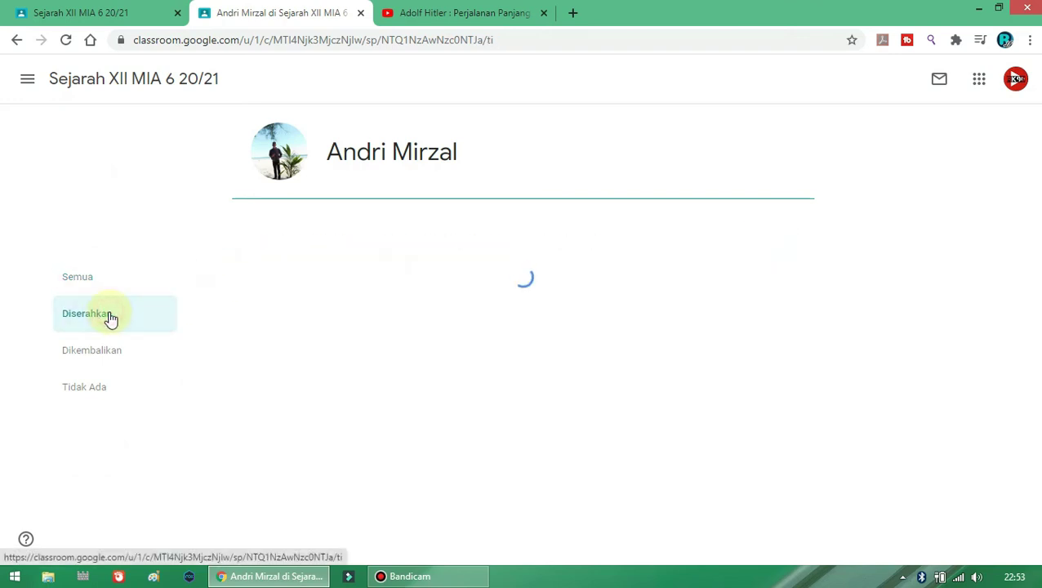
left_click(18, 41)
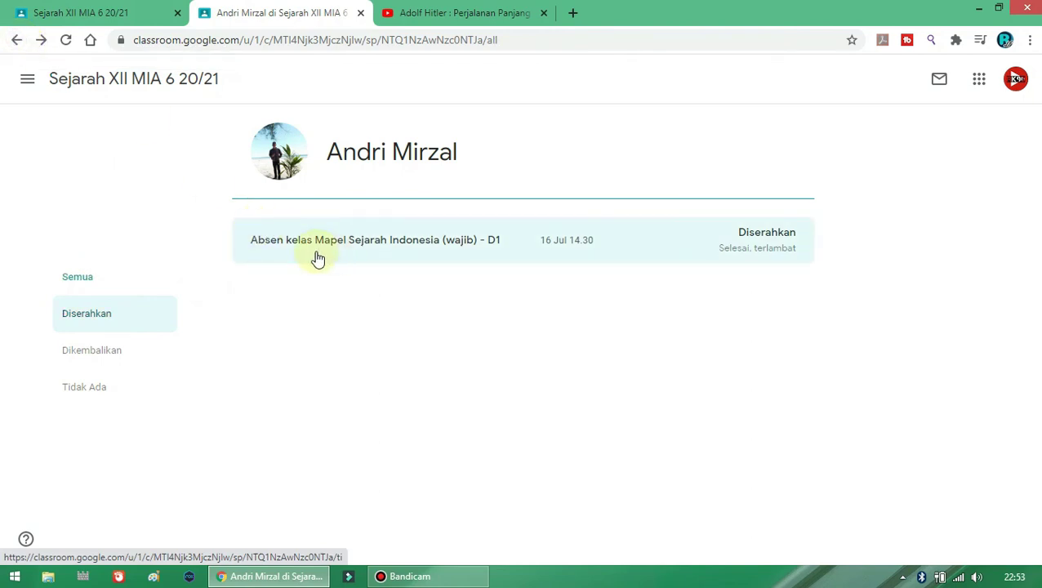
left_click(16, 39)
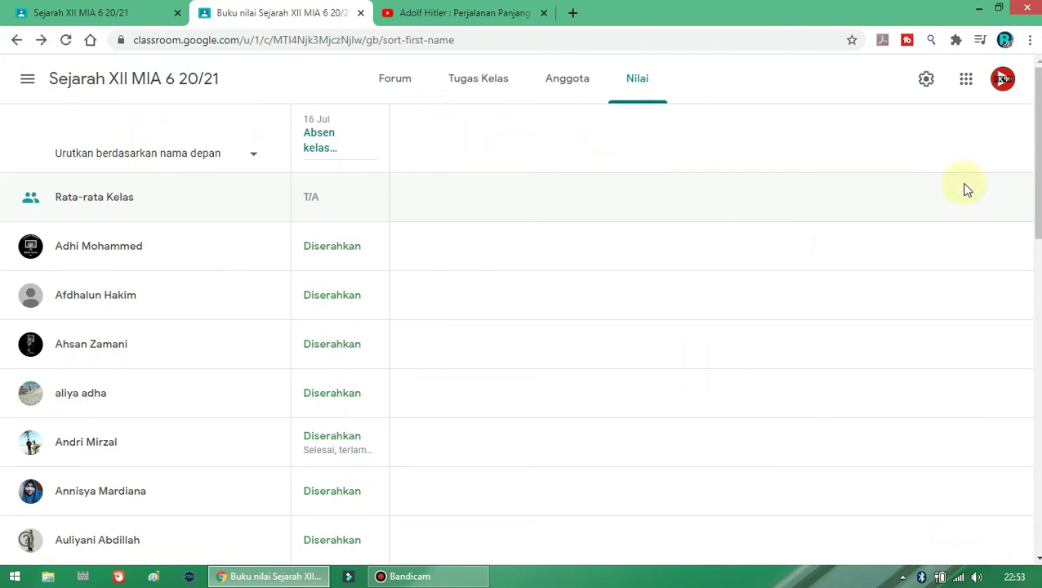
Check the whole gradebook for students whose attendance submission is missing or late
scroll(1002, 78, "down", 5)
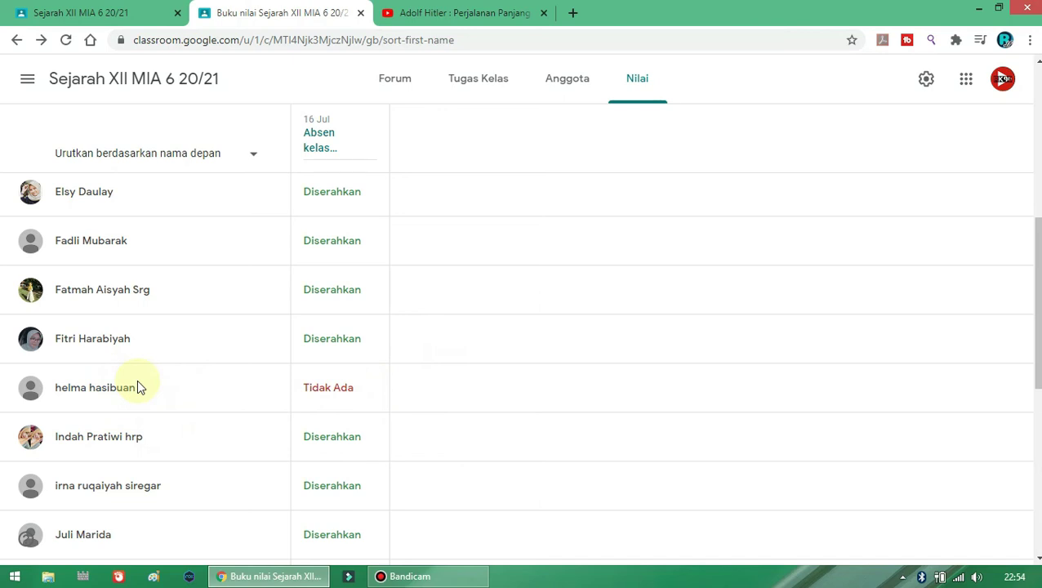
mouse_move(365, 399)
scroll(742, 434, "down", 5)
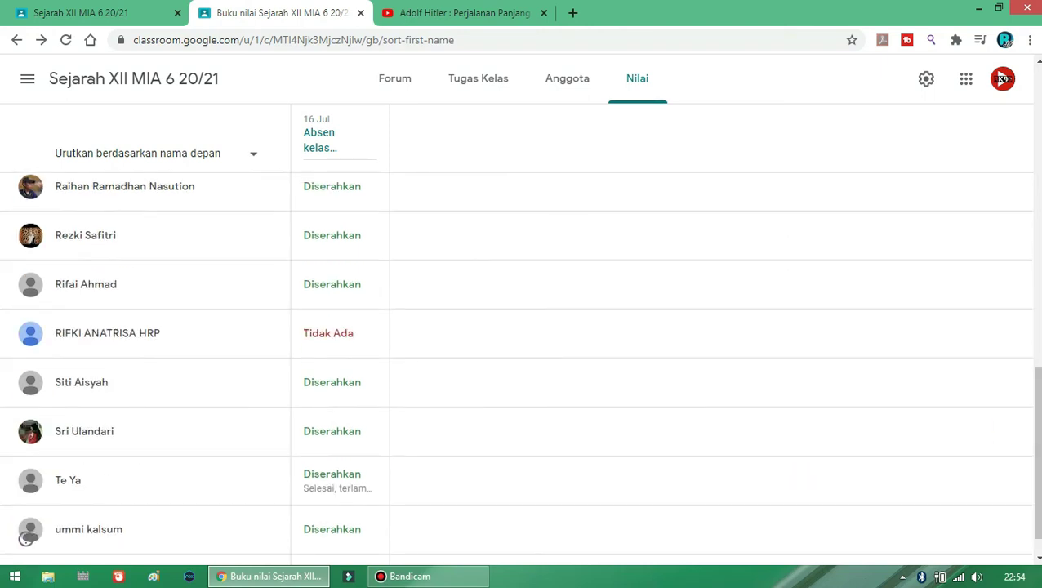
scroll(1035, 522, "down", 1)
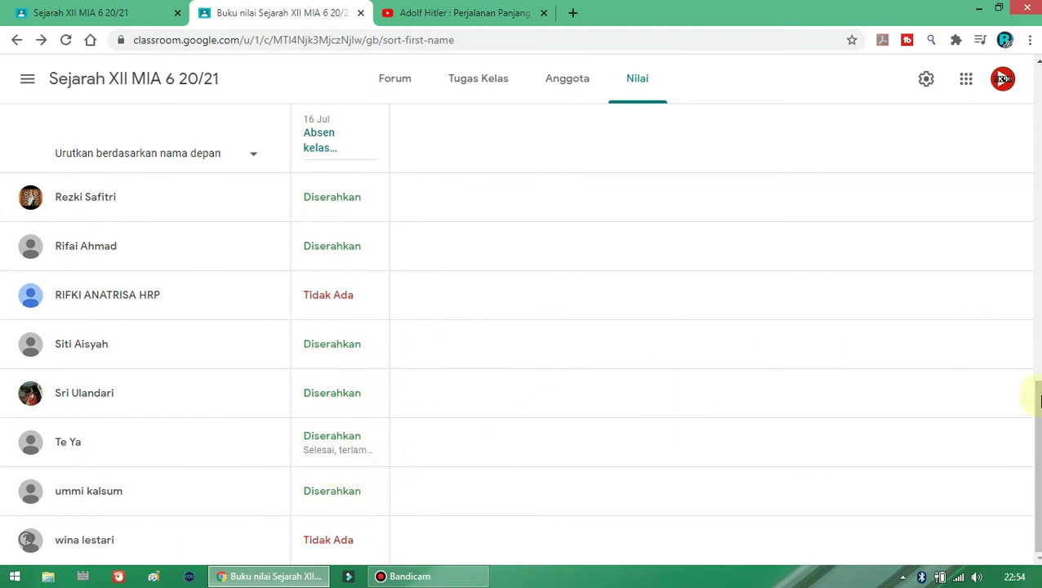
scroll(1003, 78, "up", 5)
scroll(1003, 78, "up", 7)
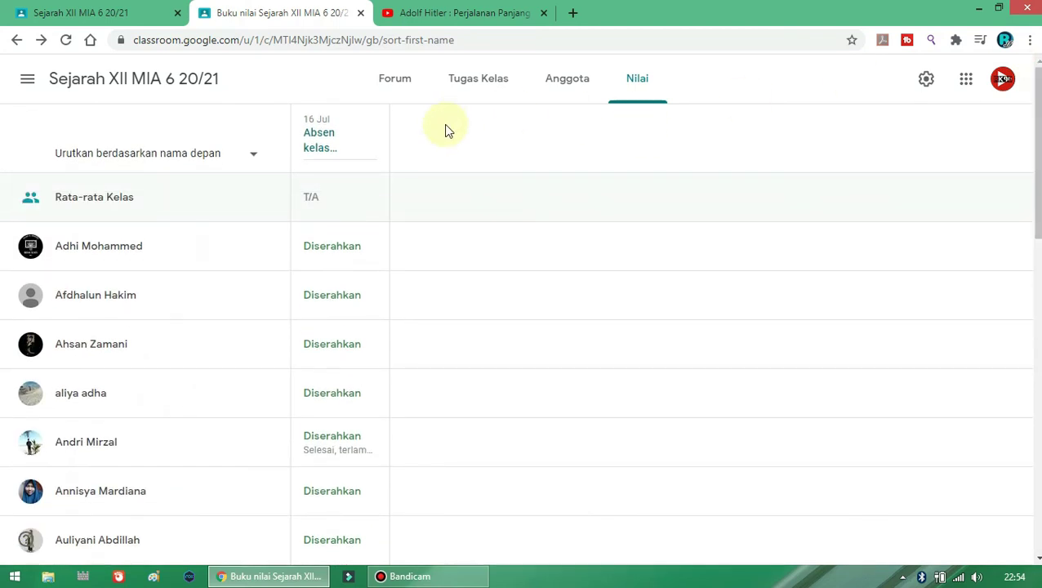
Glance over the classwork and class members once more and return to the gradebook
left_click(507, 84)
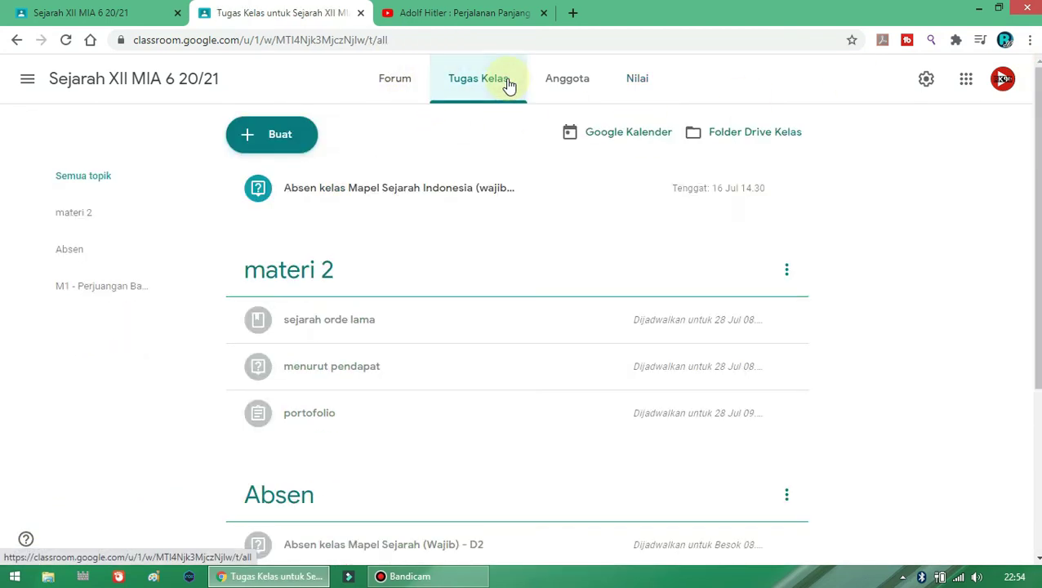
left_click(576, 94)
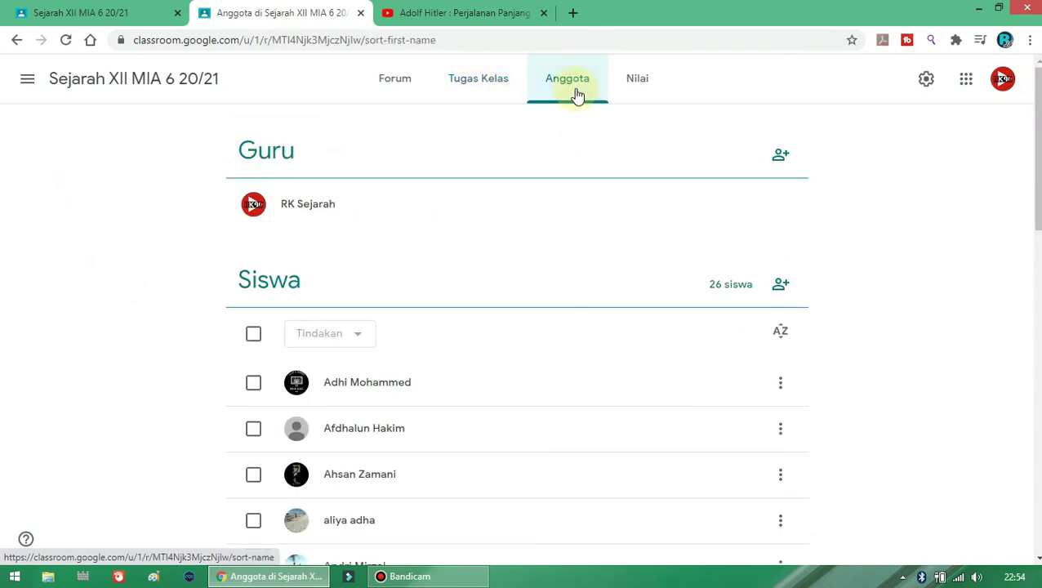
left_click(474, 94)
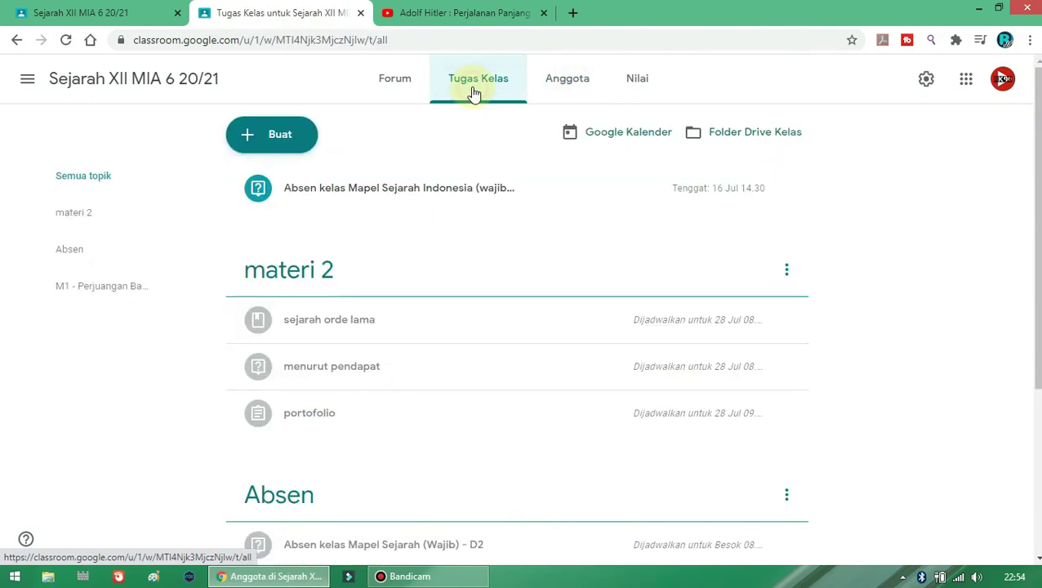
left_click(15, 42)
left_click(15, 42)
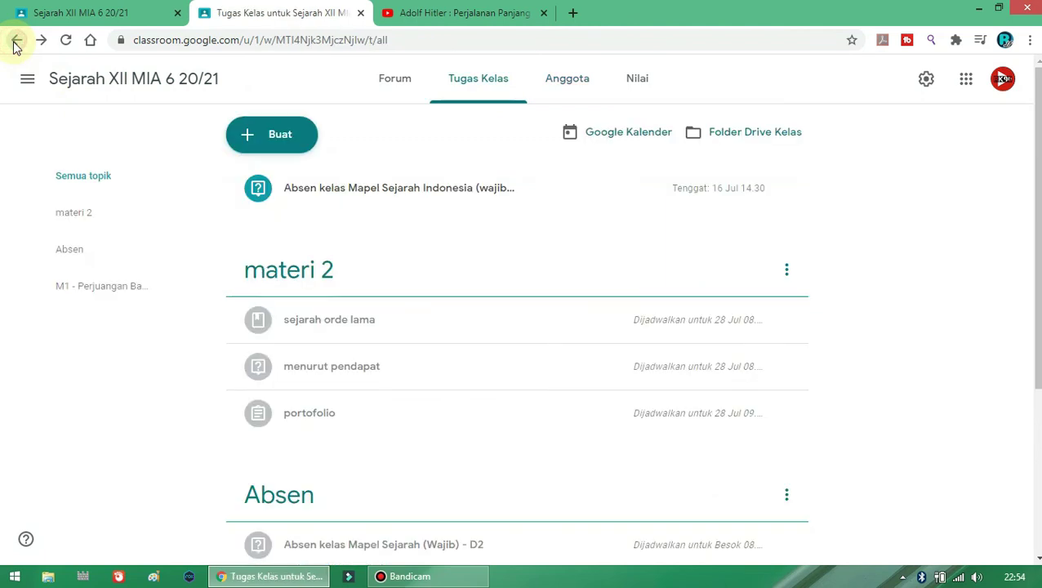
left_click(14, 43)
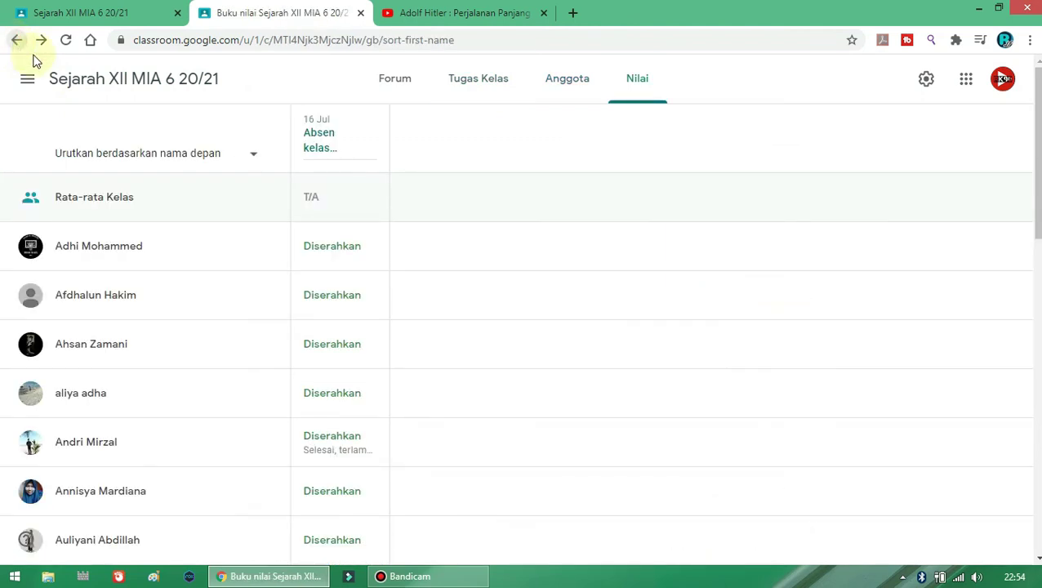
left_click(28, 80)
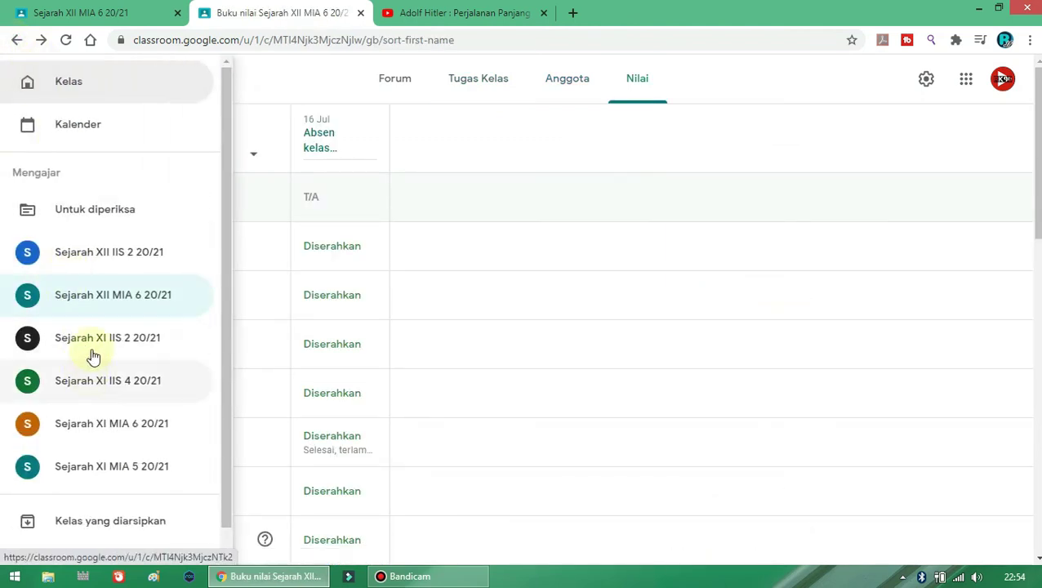
left_click(112, 292)
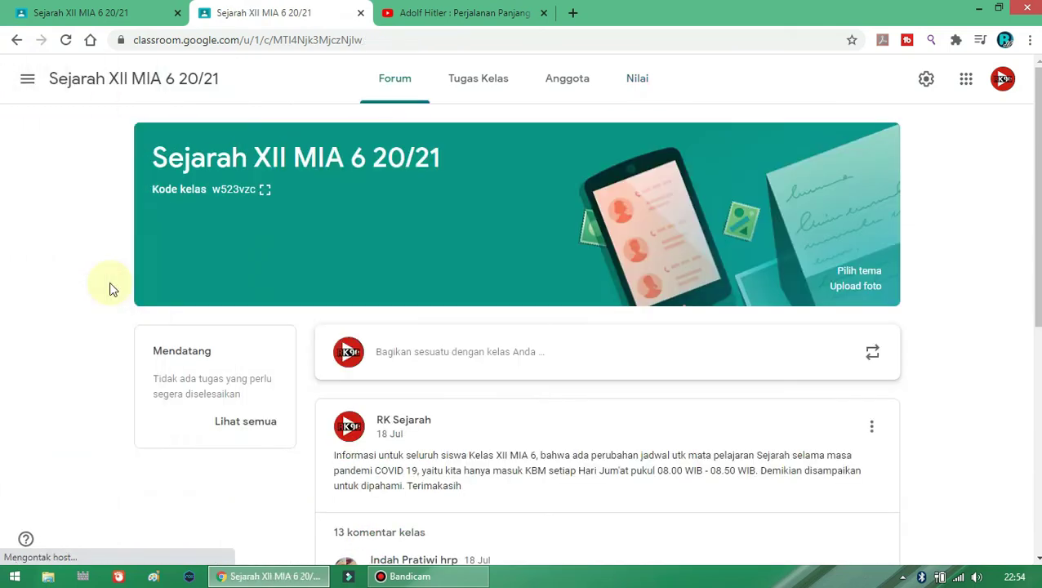
left_click(17, 40)
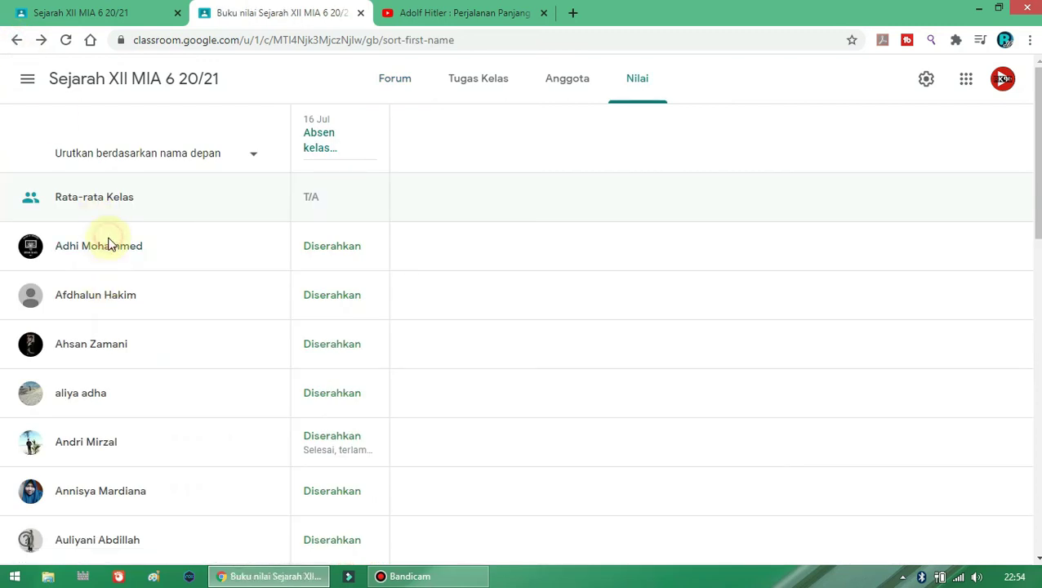
Switch to the class "Sejarah XII IIS 2 20/21" and check another open web page while it loads
left_click(23, 85)
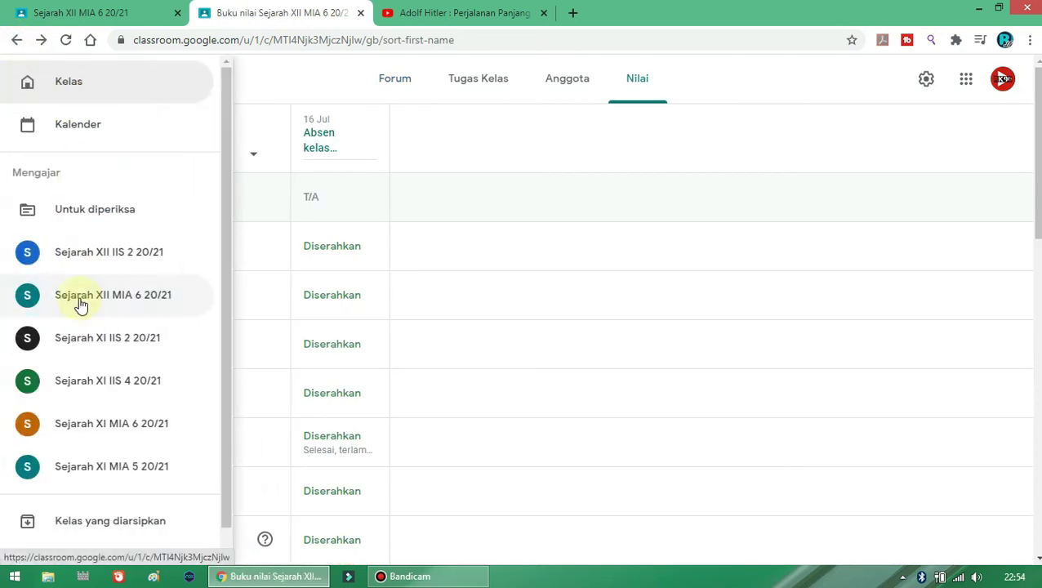
left_click(113, 254)
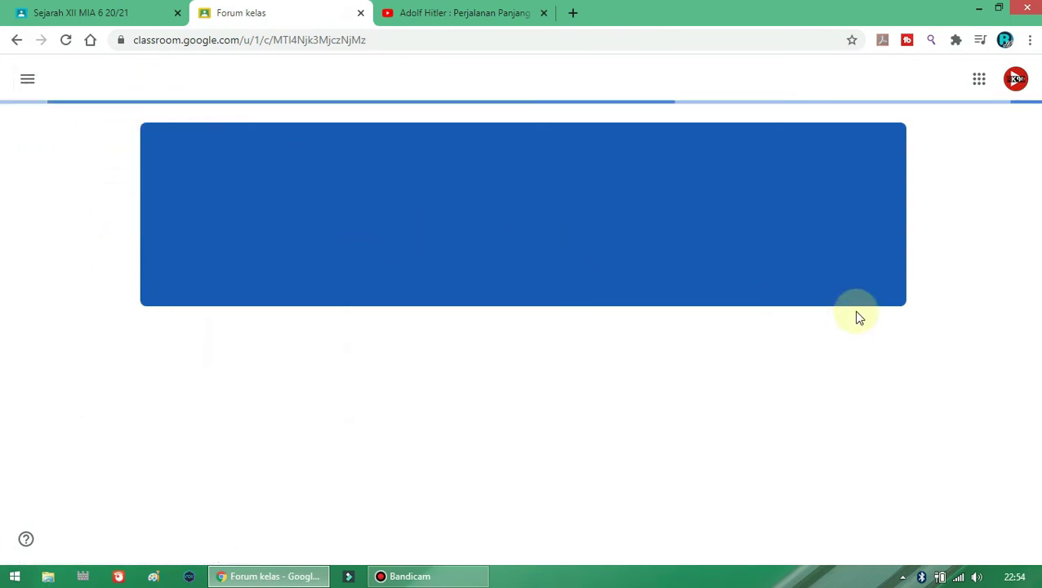
left_click(481, 15)
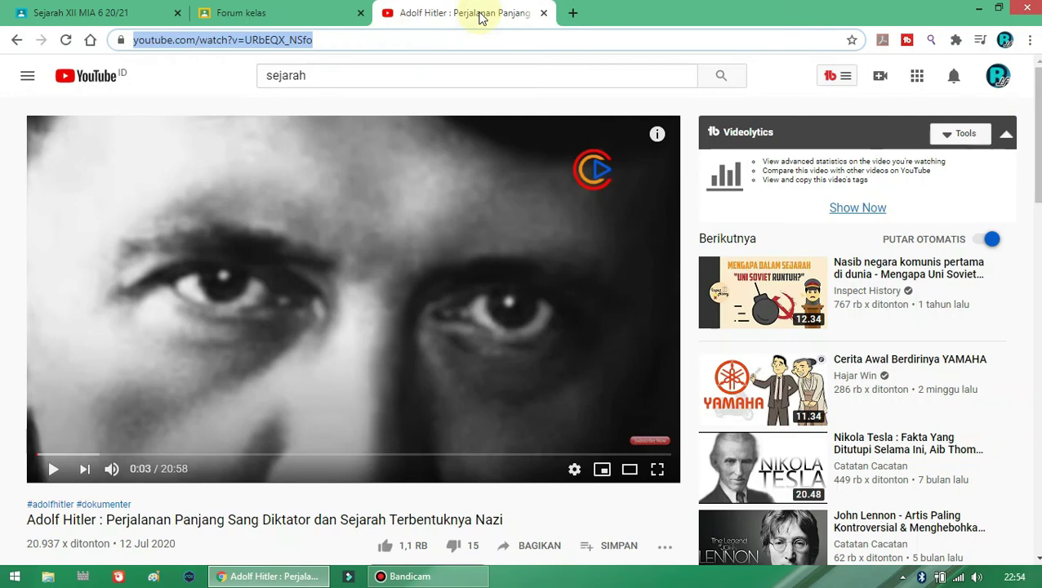
left_click(288, 19)
left_click(494, 11)
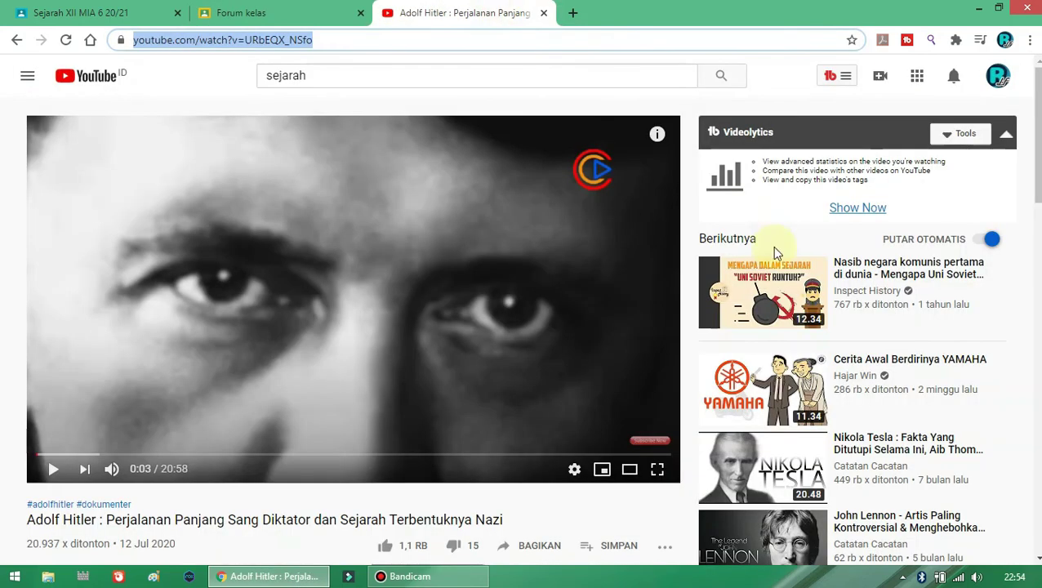
Disconnect the computer from the "Bukan Milik Negara" Wi-Fi network and connect to it again
left_click(958, 577)
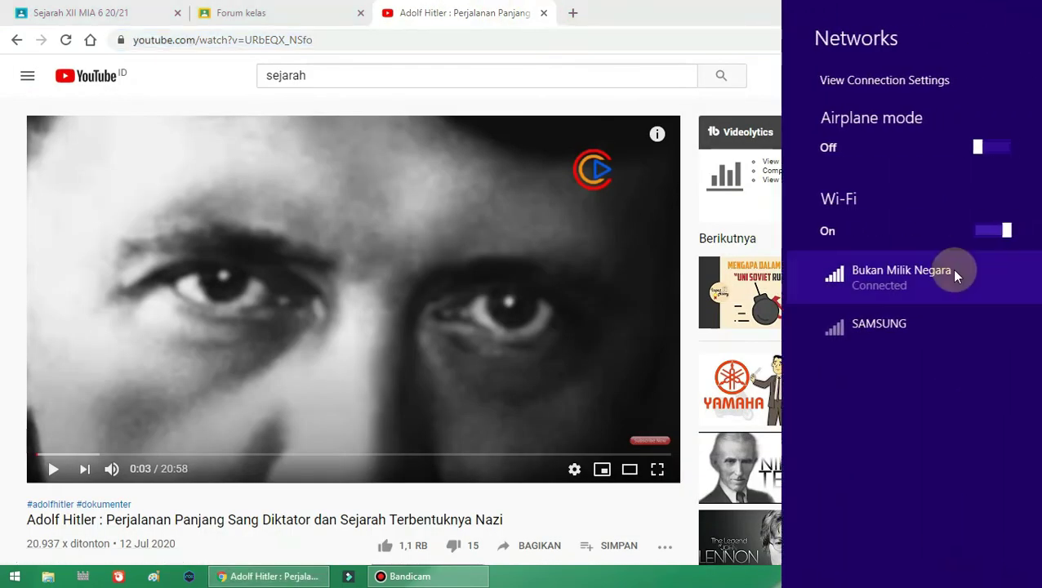
left_click(944, 285)
left_click(988, 328)
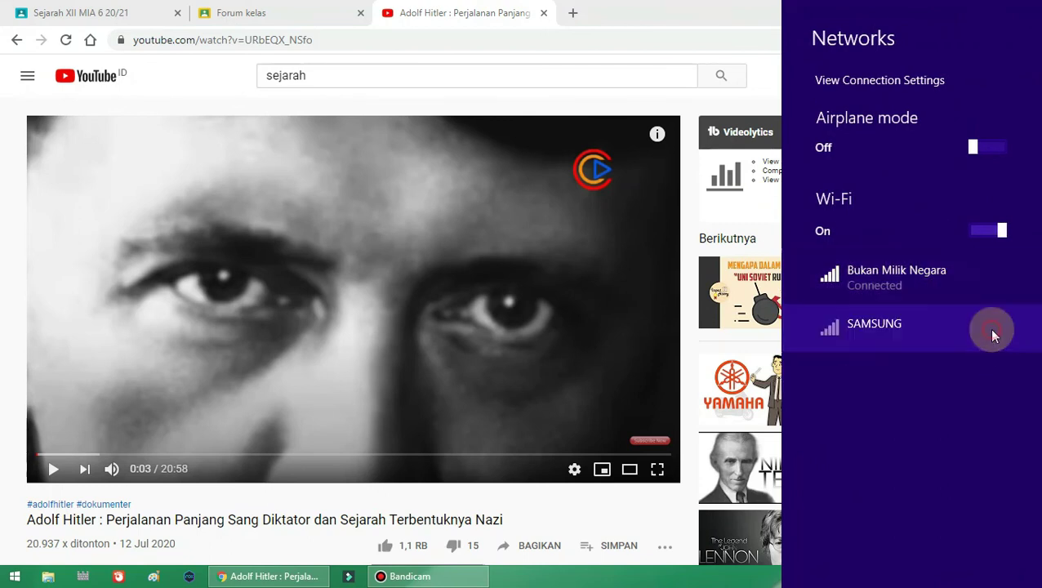
left_click(927, 276)
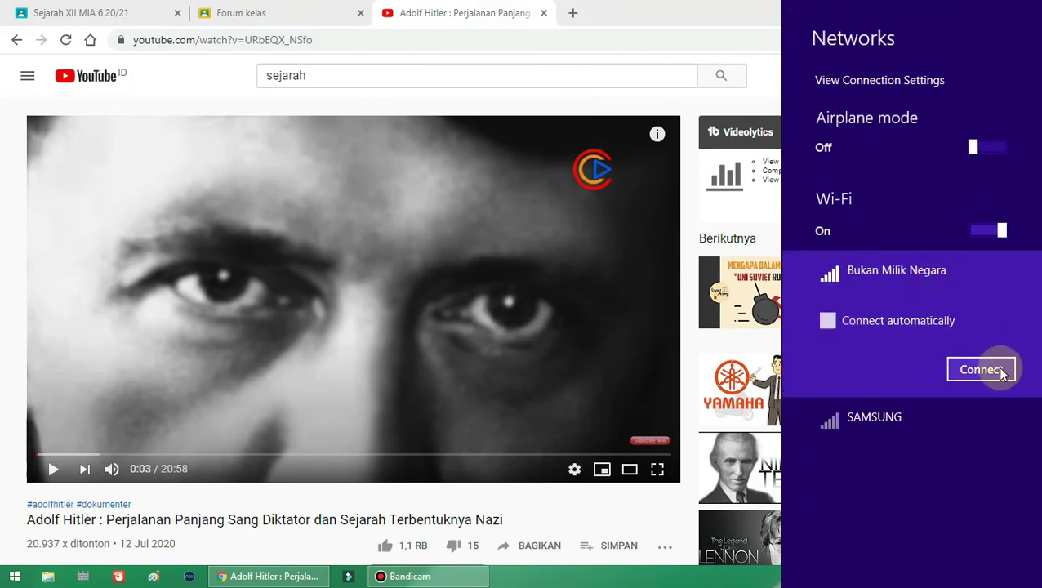
left_click(999, 372)
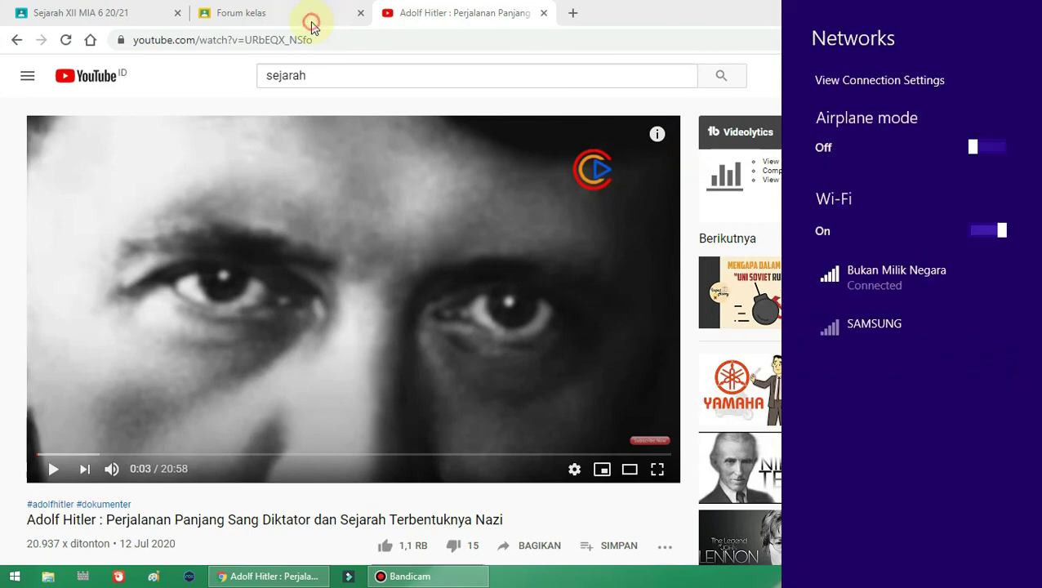
Return to the class "Sejarah XII IIS 2 20/21" and open its classwork
left_click(310, 25)
left_click(311, 25)
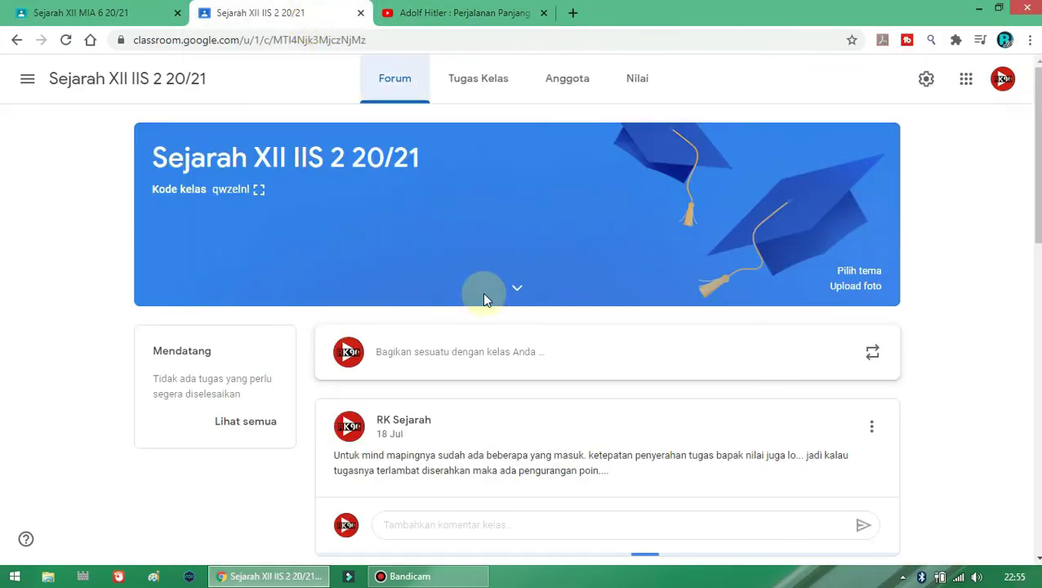
left_click(488, 86)
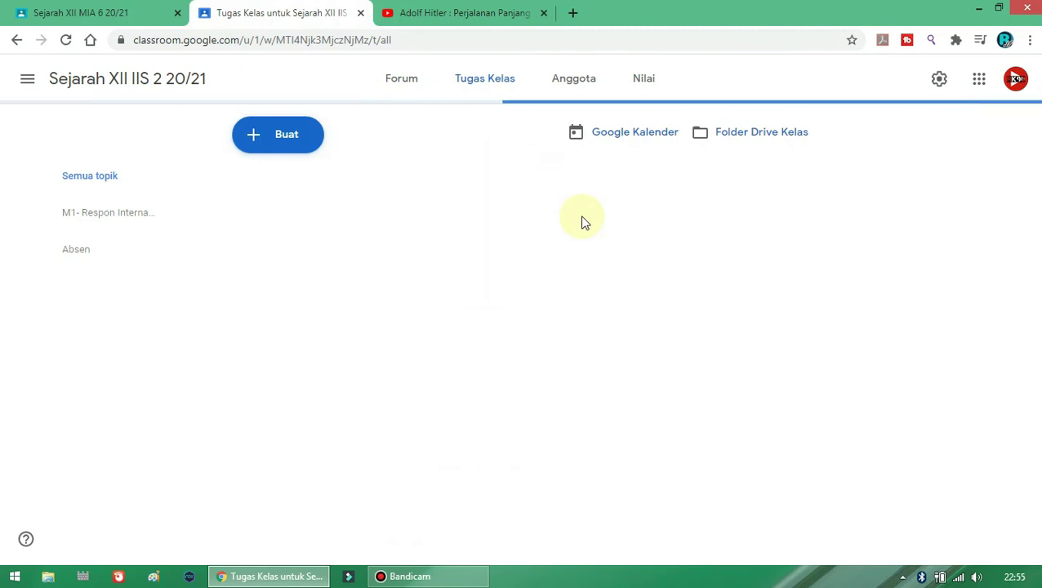
Open the student answers to question "Q1- Apa yang dapat kamu pahami dari tayangan video" and read through the first submissions
left_click(500, 74)
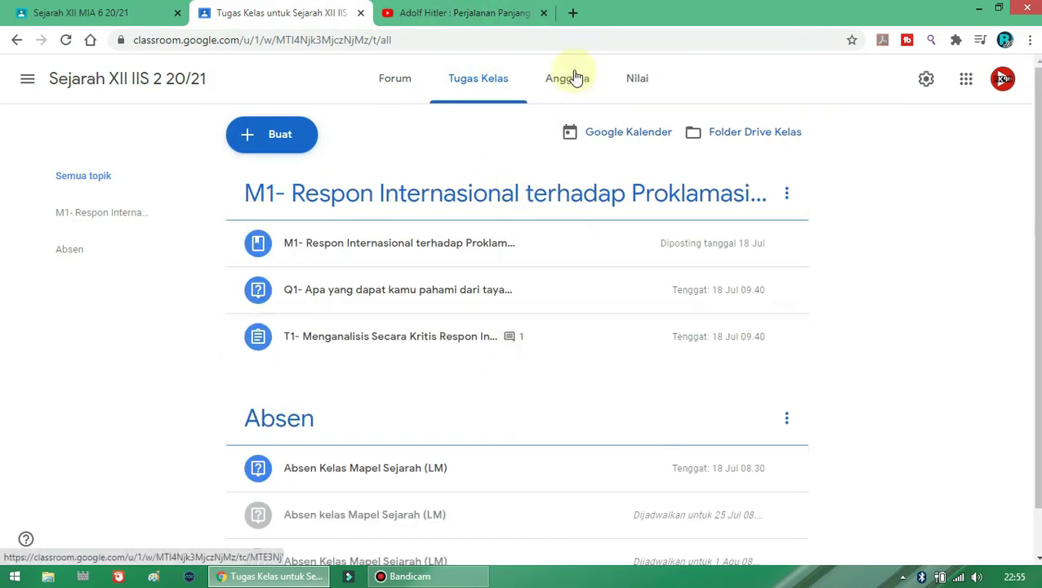
left_click(450, 286)
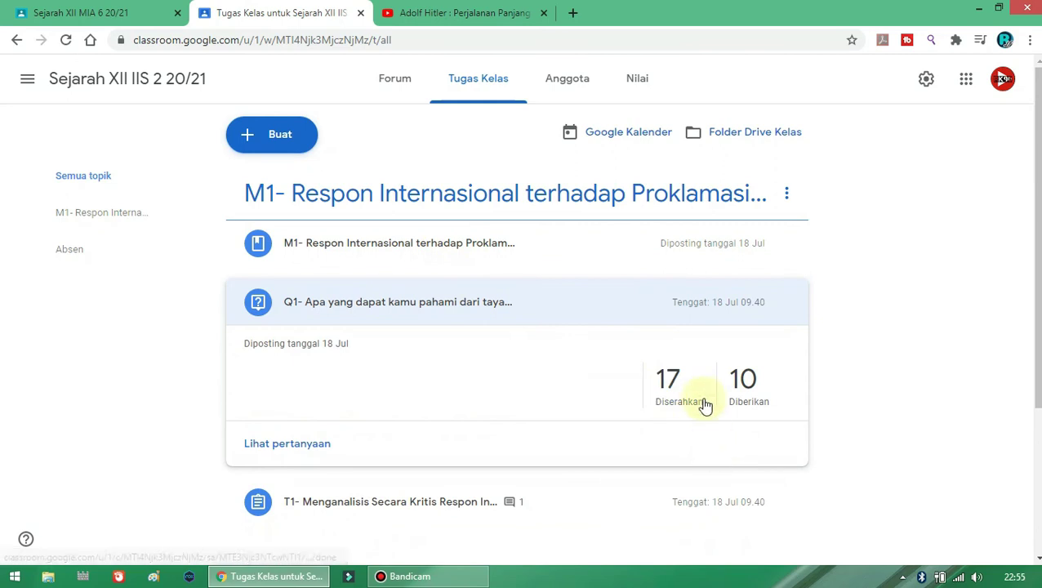
left_click(318, 450)
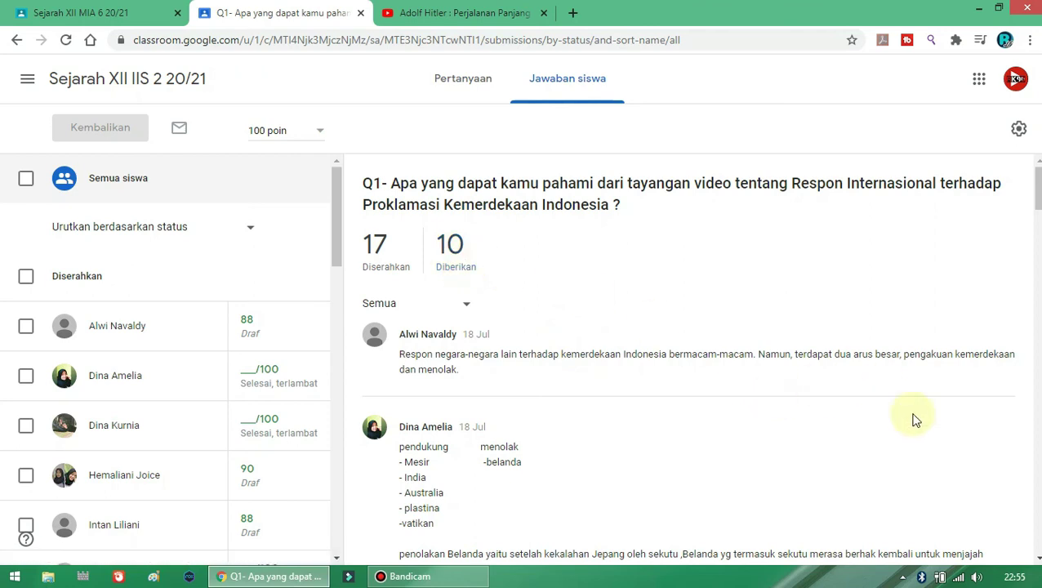
scroll(774, 338, "down", 2)
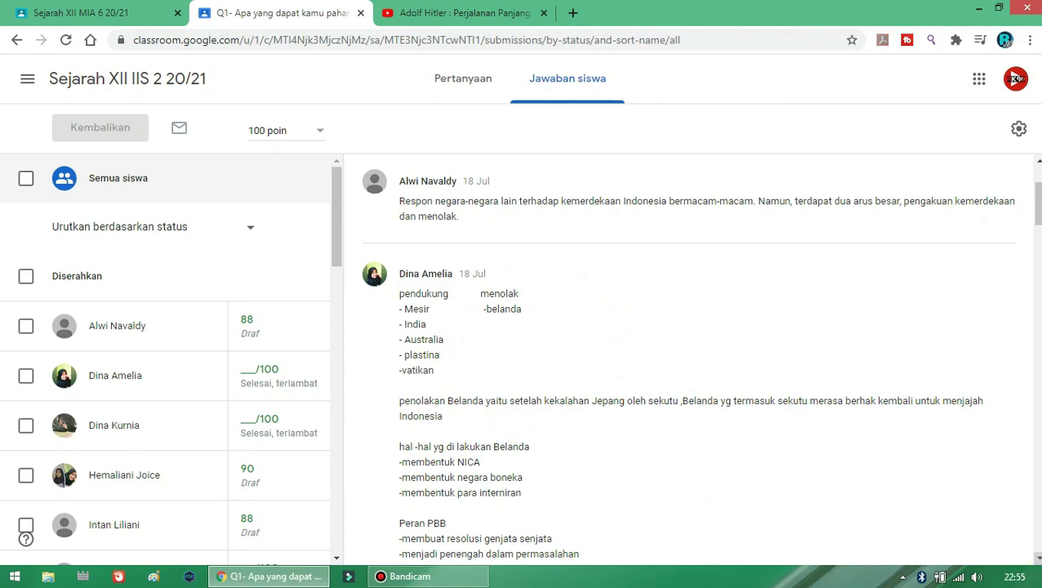
scroll(554, 409, "down", 2)
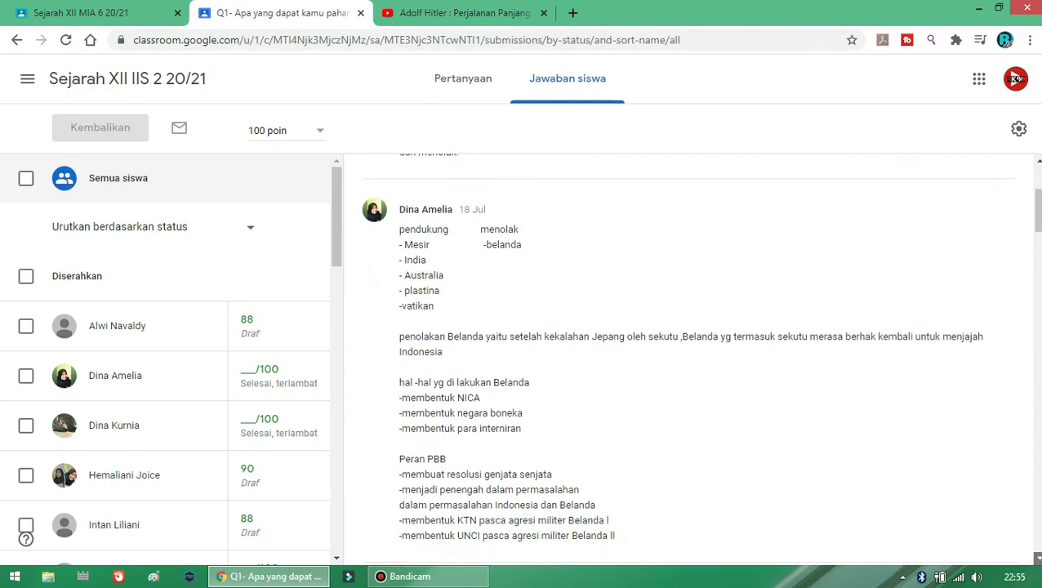
Grade the late answer of the second student in the submitted list with 86 out of 100 and view the whole answer
left_click(252, 368)
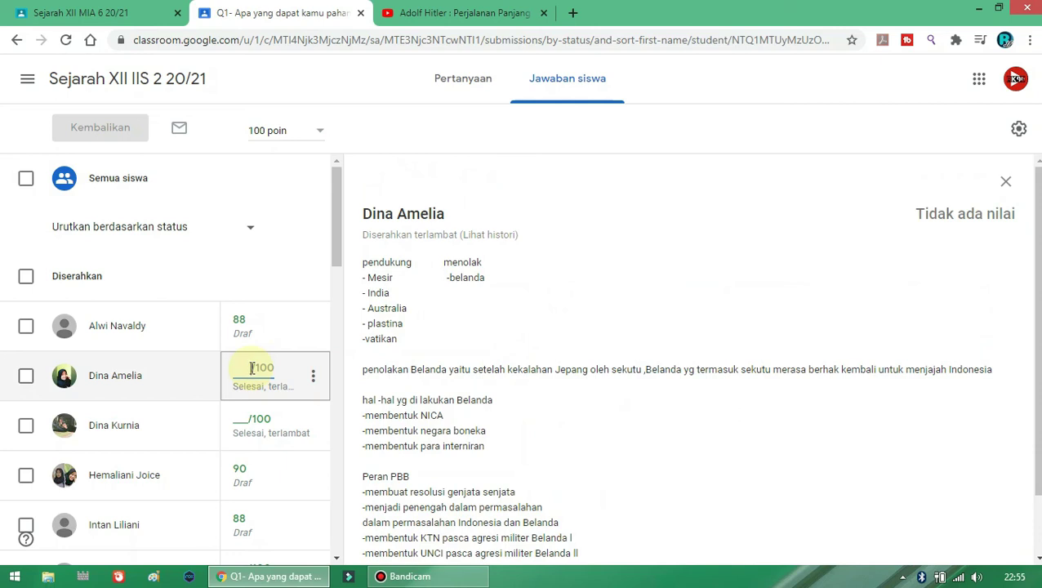
type("86")
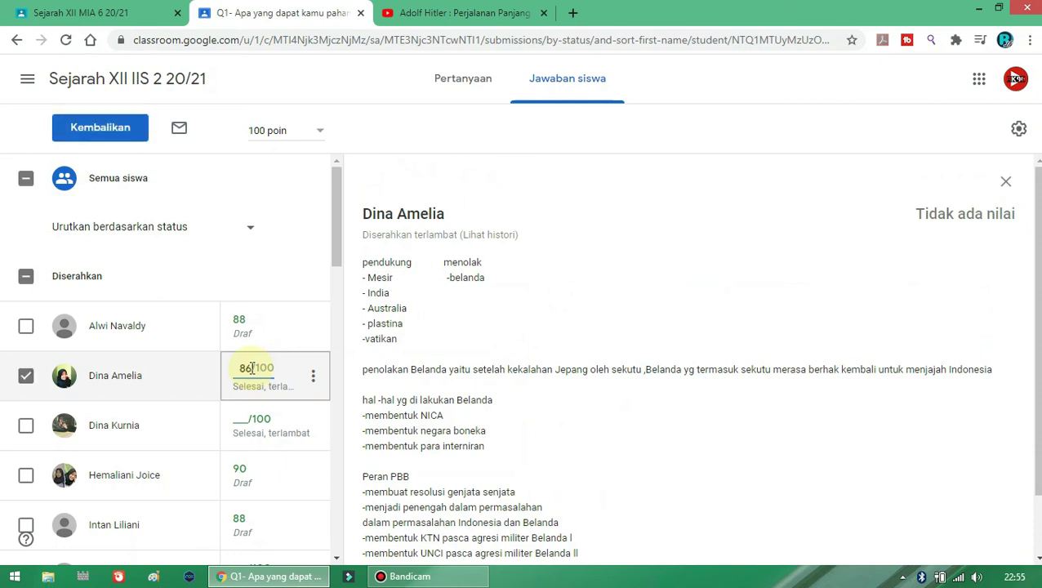
key("Return")
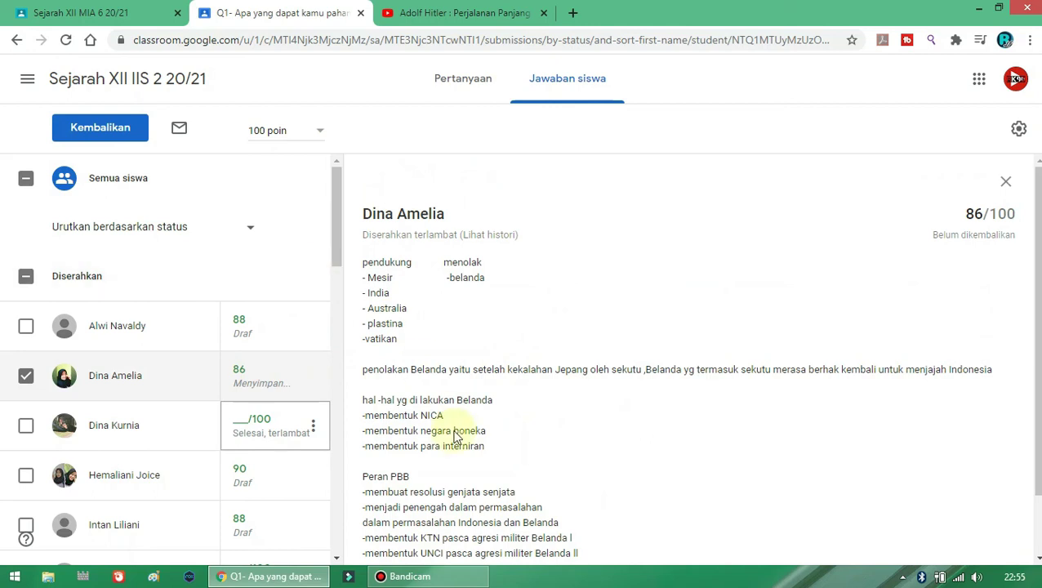
scroll(987, 516, "down", 1)
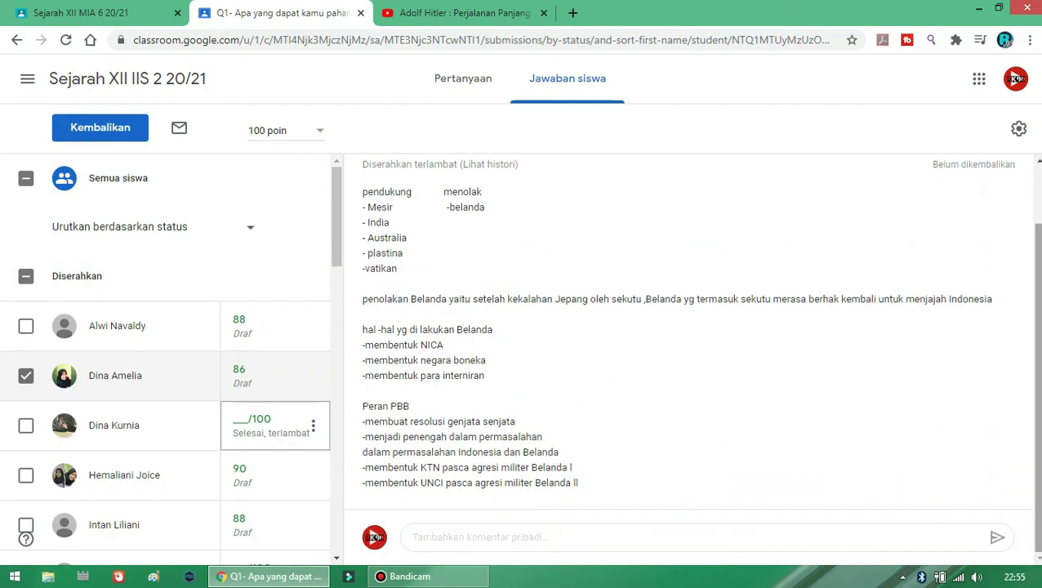
Look through the list of submitted and missing student answers to Q1 and return to the class's classwork page
left_click(337, 295)
left_click(337, 381)
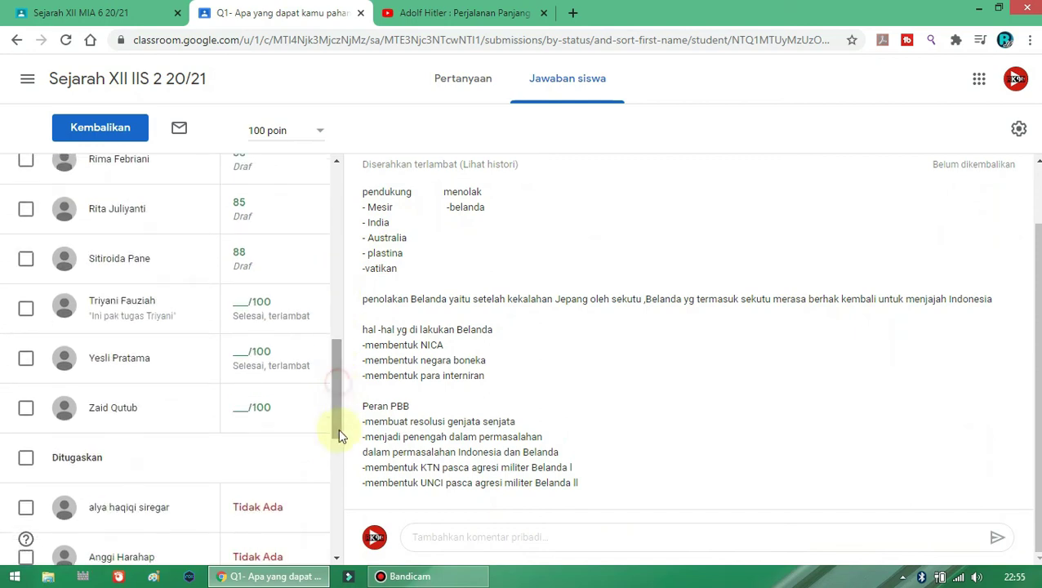
left_click(338, 451)
left_click(341, 388)
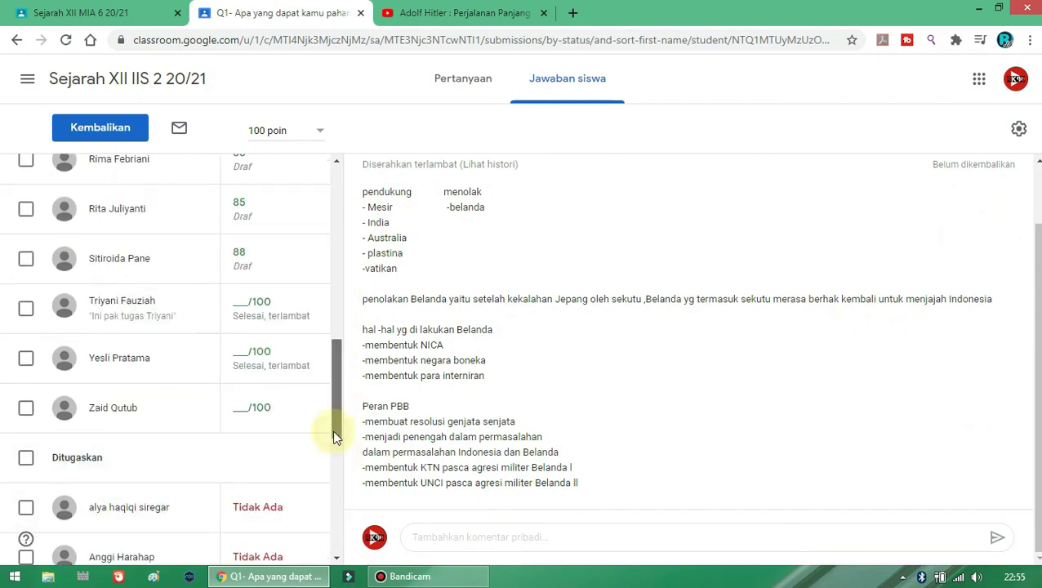
left_click_drag(332, 429, 319, 160)
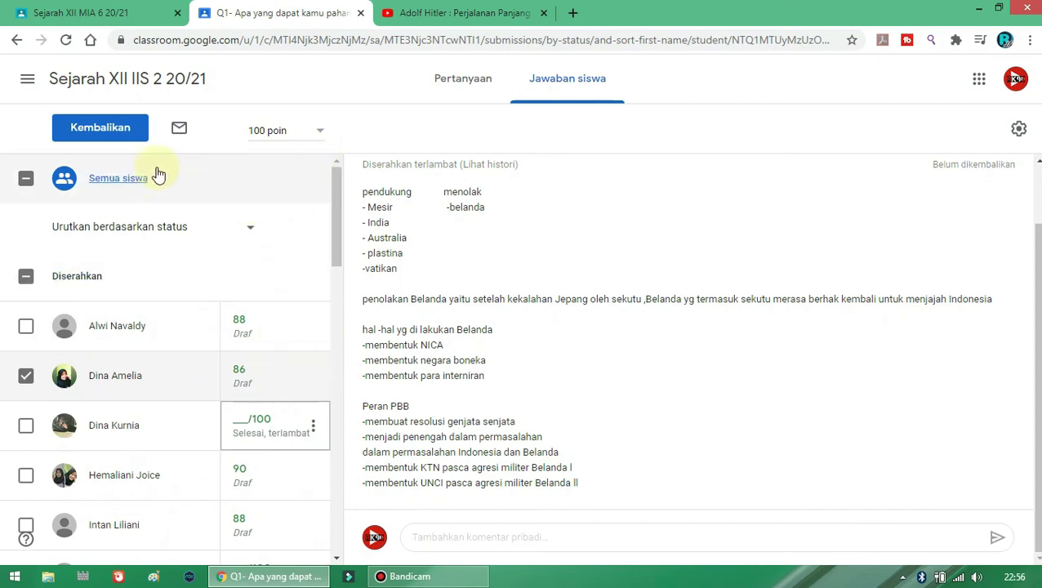
left_click(13, 41)
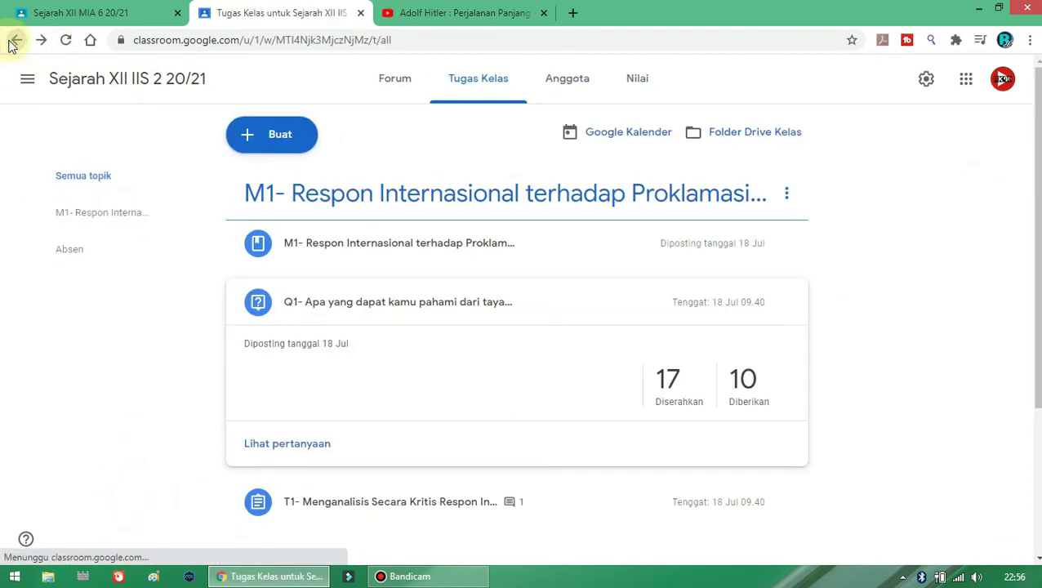
Switch to the class "Sejarah XII MIA 6 20/21" and minimize the browser window to show the desktop
left_click(974, 194)
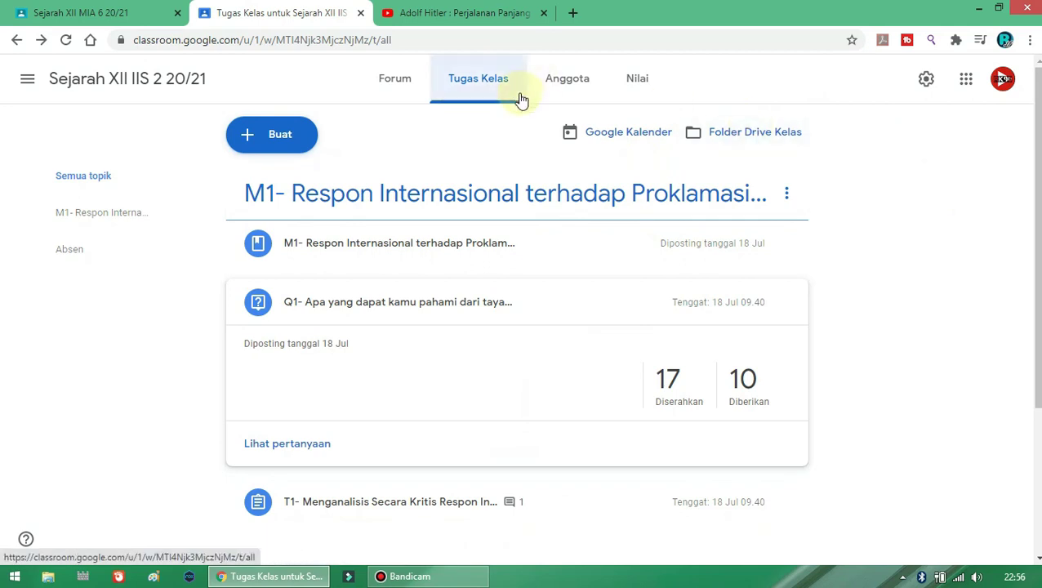
left_click(130, 15)
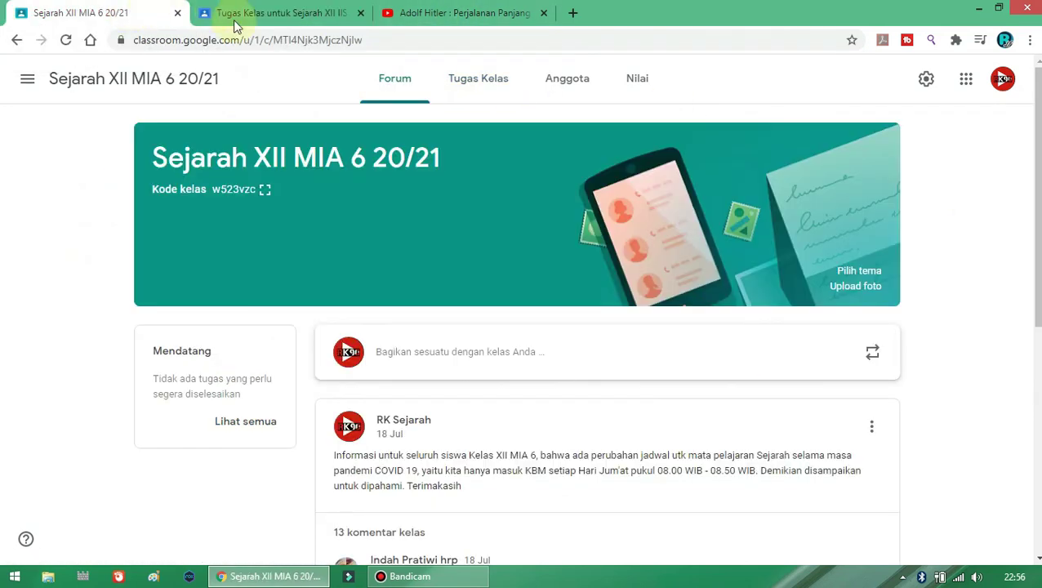
left_click(980, 11)
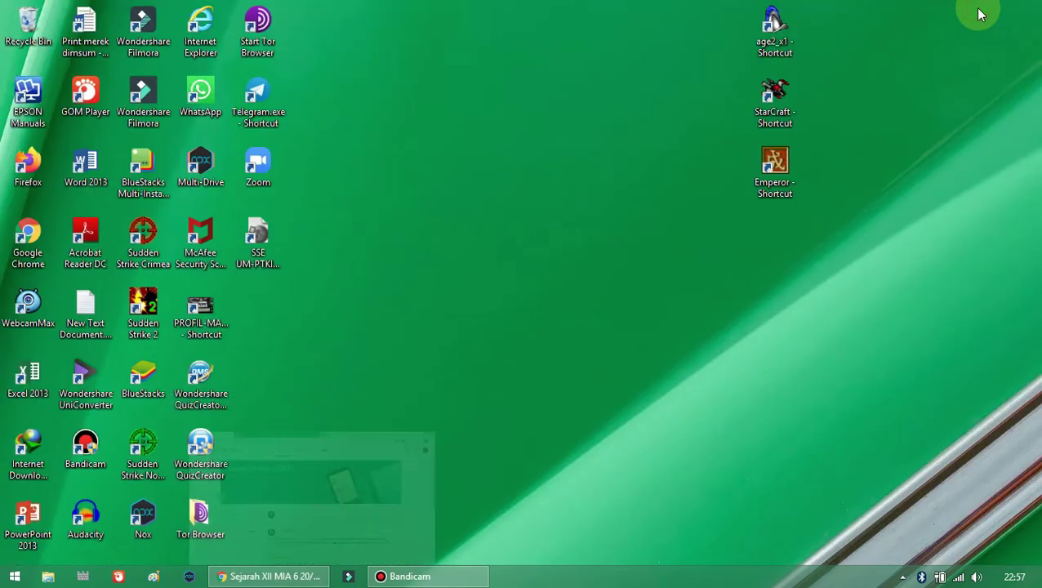